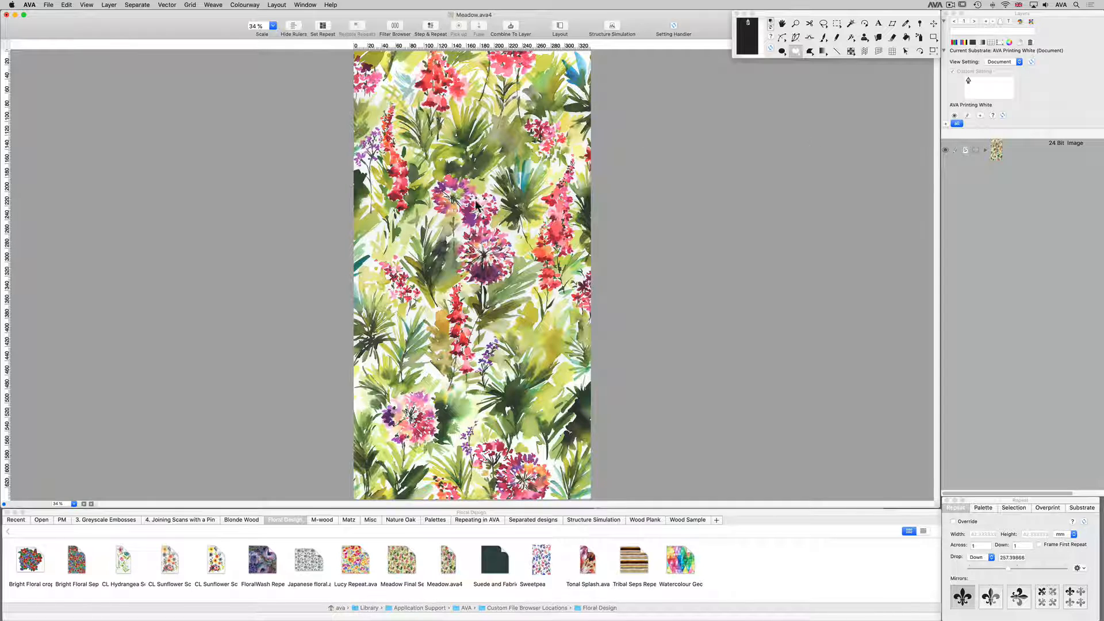
Sample the bright yellow of the leaf below the red flowers with the pipette as a new 8 Bit layer.
drag(415, 85, 562, 214)
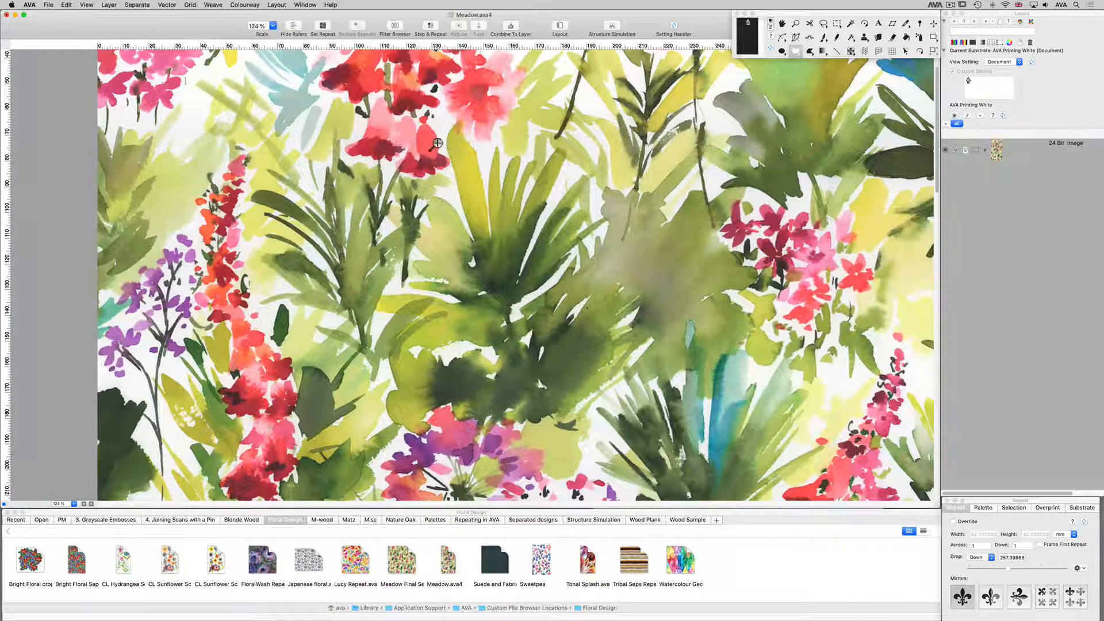
drag(438, 148, 504, 230)
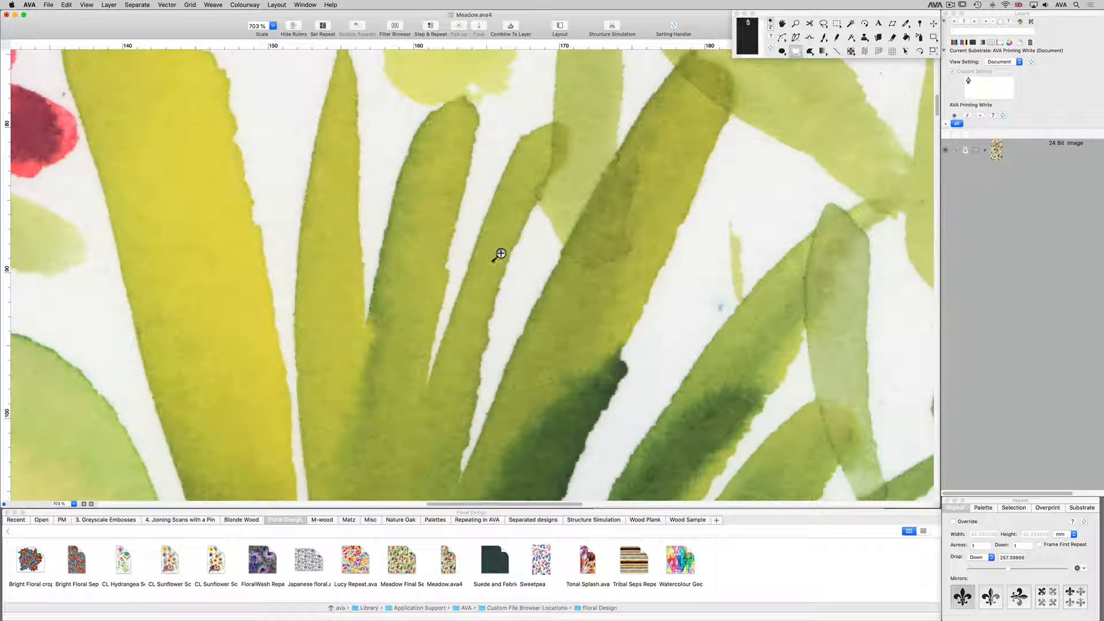
key(i)
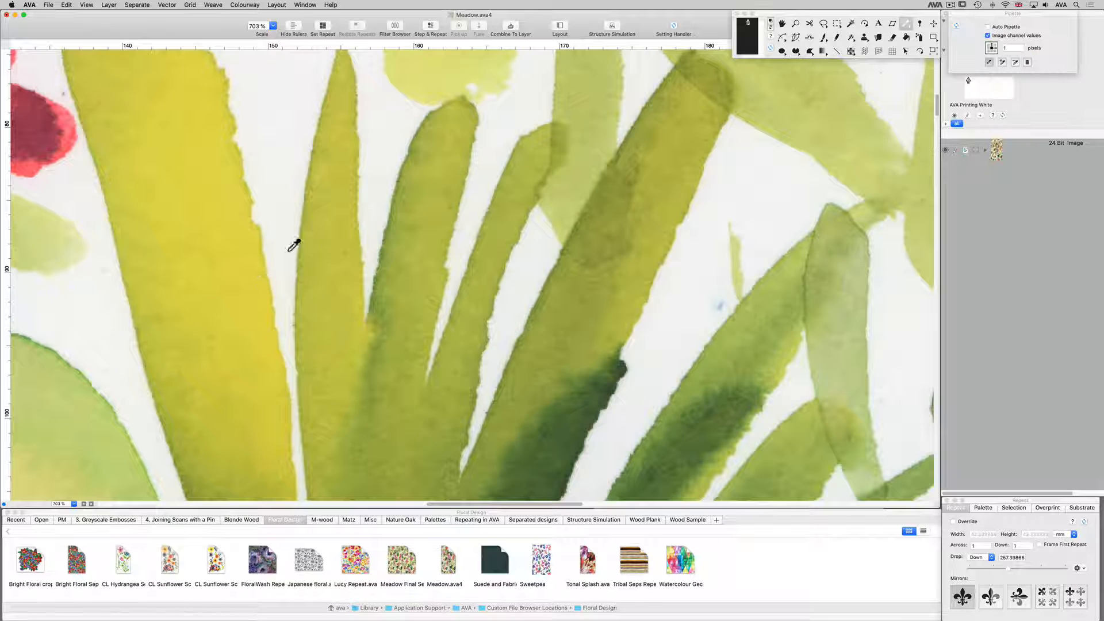
scroll(288, 242, left, 2)
scroll(288, 242, down, 2)
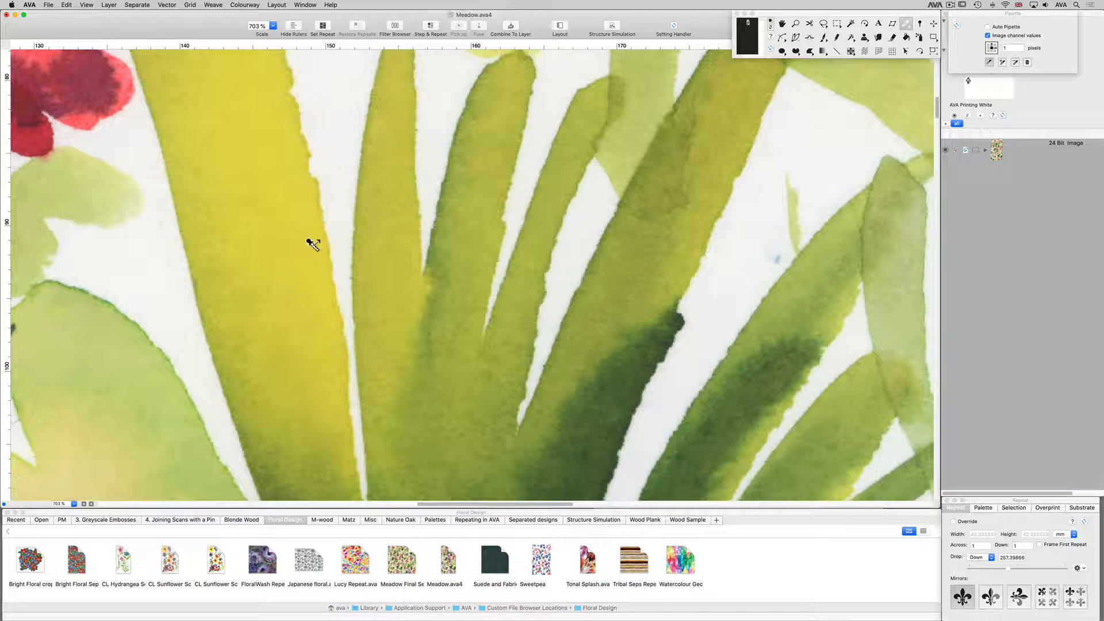
click(339, 327)
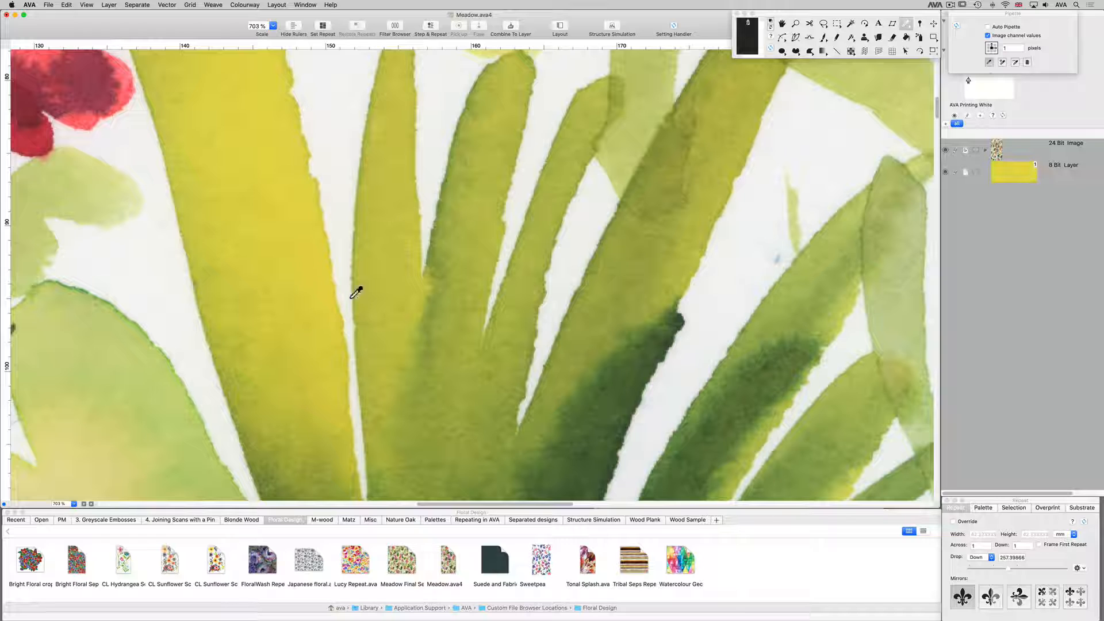
Sample the near-black green and the mid green at the leaf cluster's base as two new 8 Bit layers.
scroll(370, 289, down, 10)
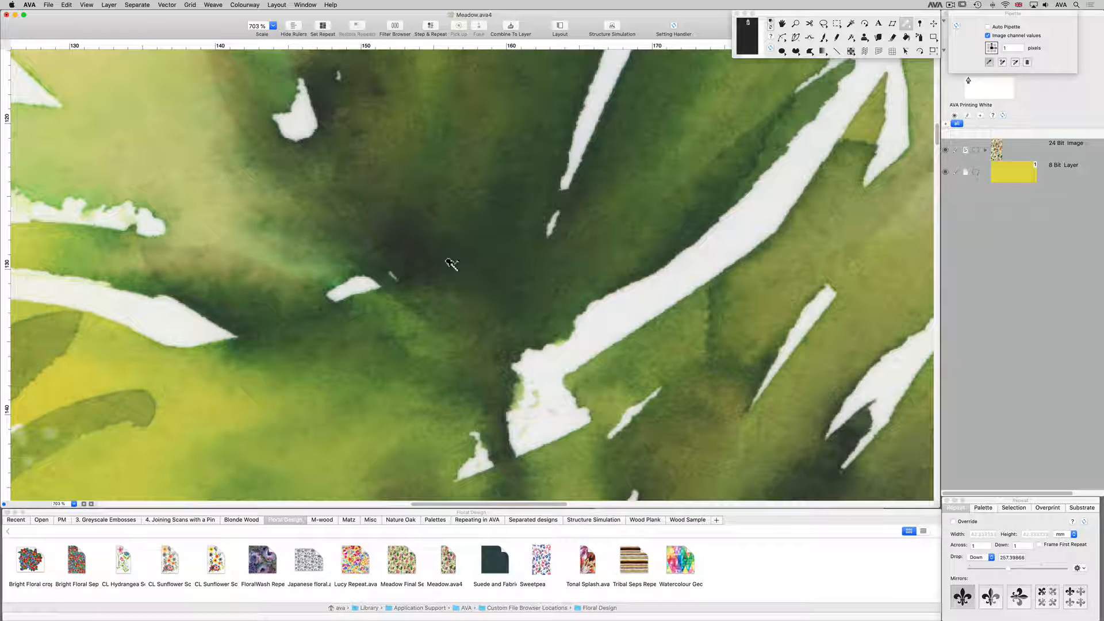
click(501, 172)
scroll(535, 279, up, 3)
scroll(537, 259, up, 2)
scroll(537, 259, left, 1)
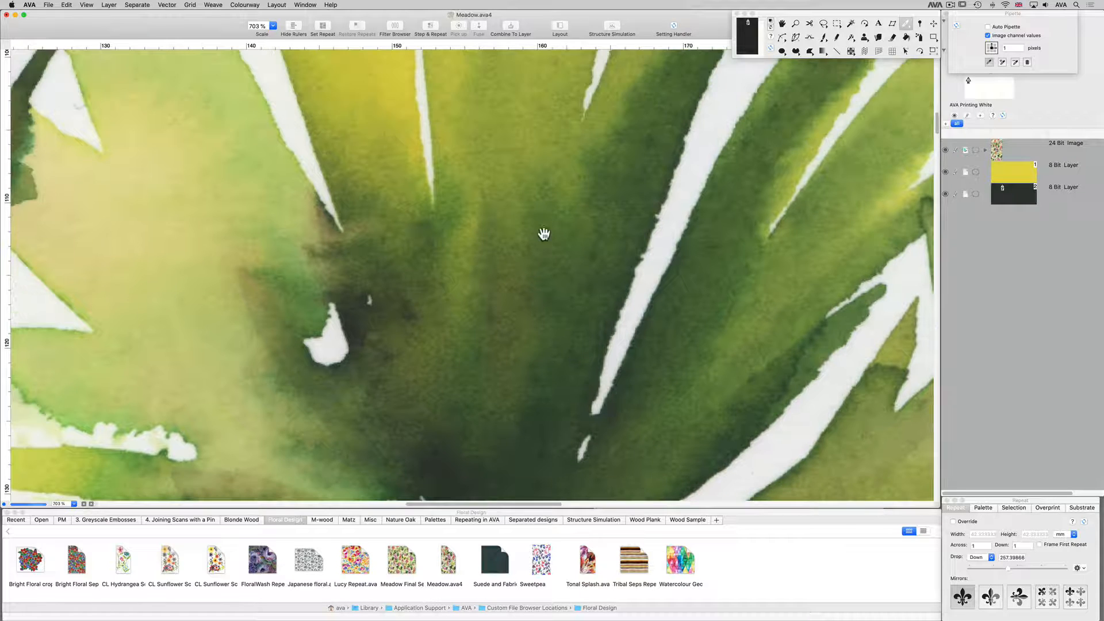
click(414, 230)
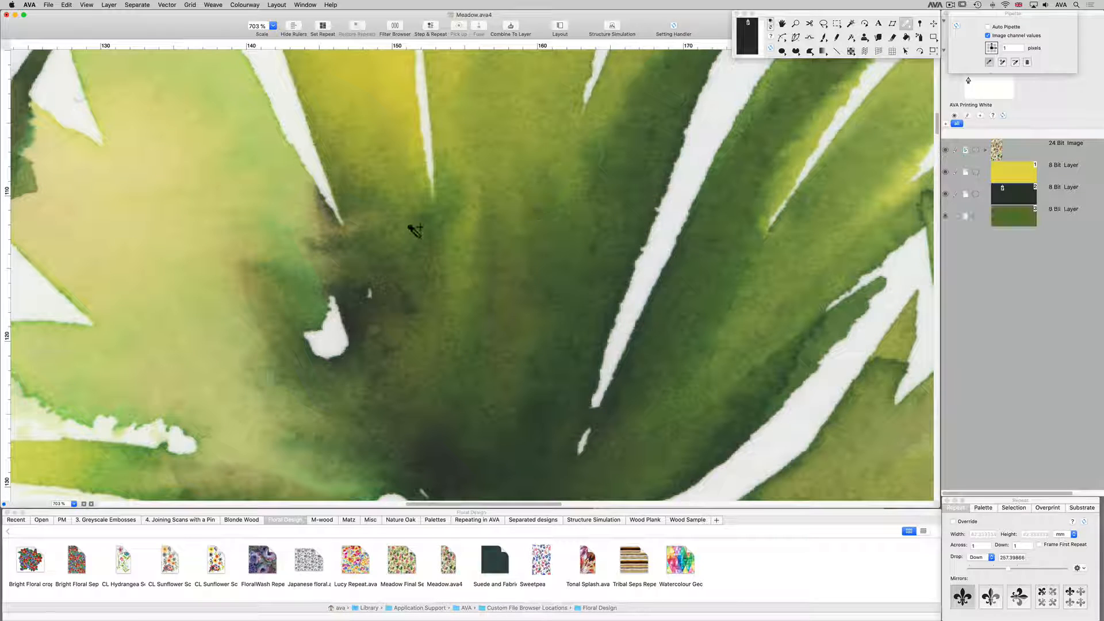
Sample the olive brown, the deep blue and the light turquoise of the foliage as new 8 Bit layers.
key(super+0)
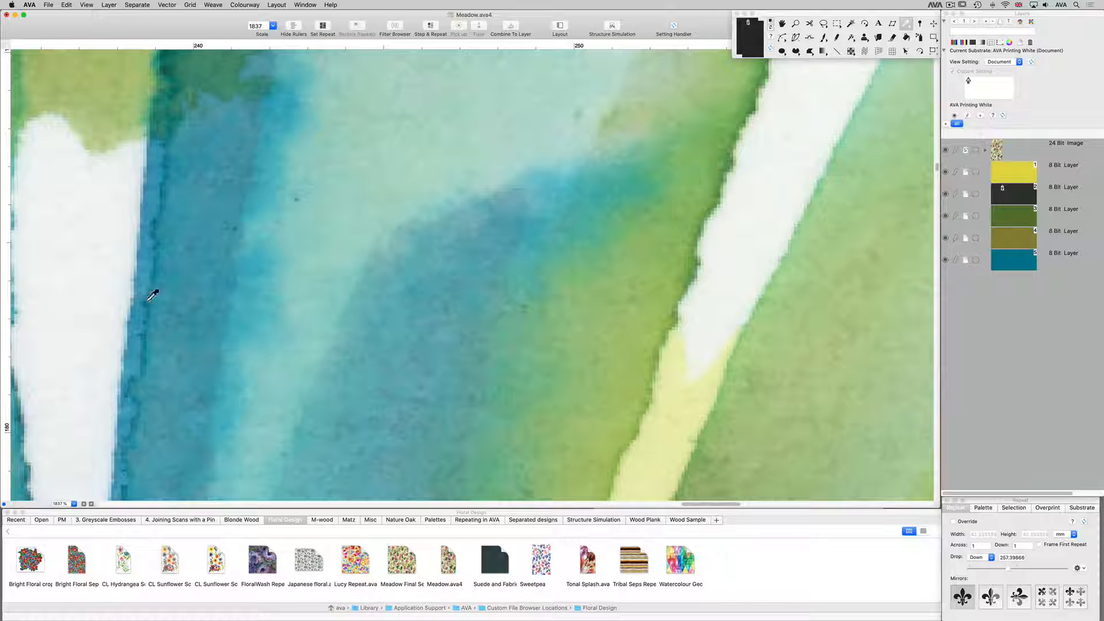
click(238, 328)
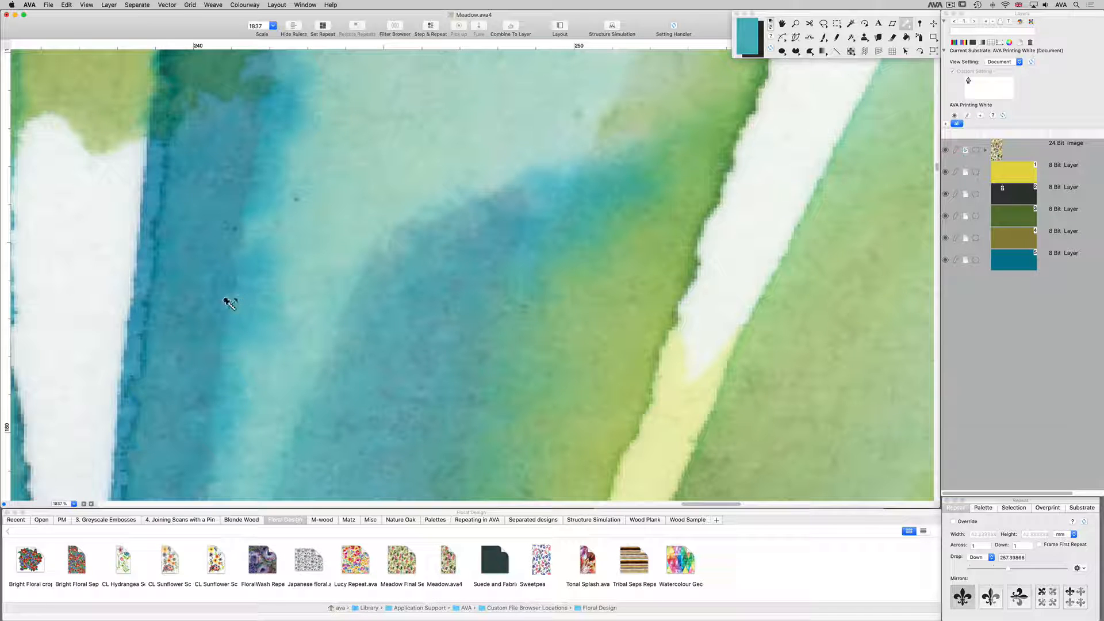
click(231, 329)
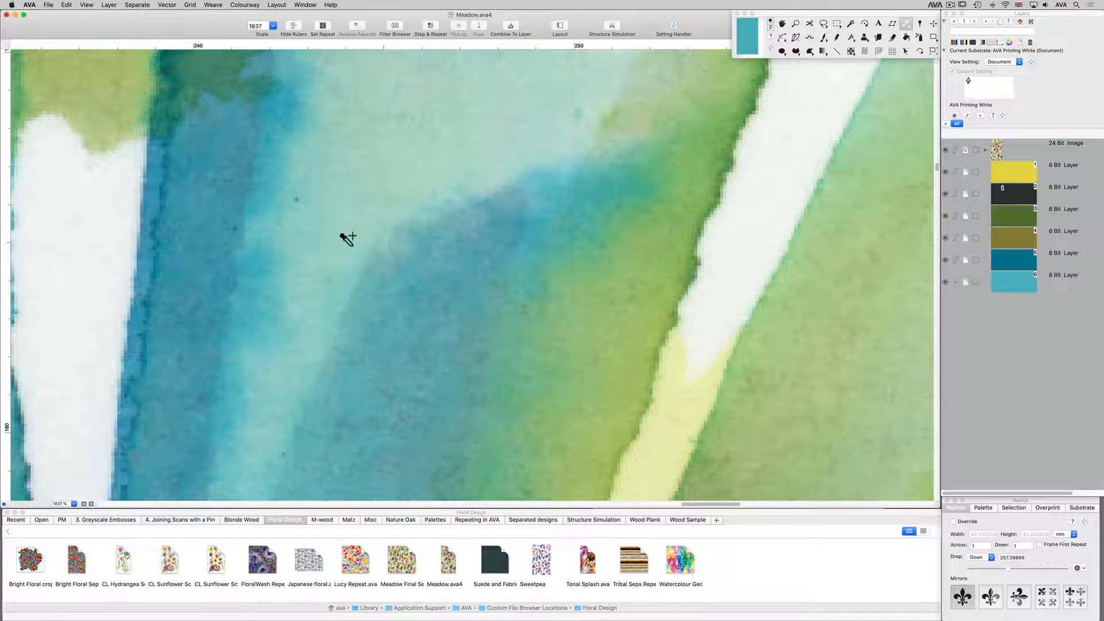
Sample red, bright orange and dark maroon from the flowers as new 8 Bit layers.
key(super+0)
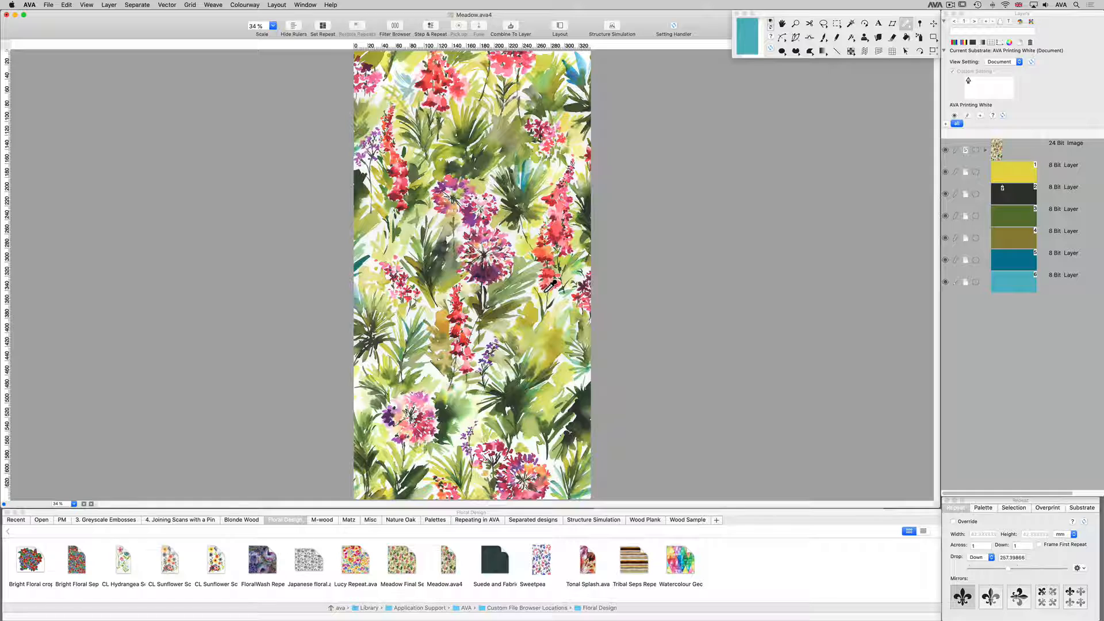
click(496, 372)
key(super+0)
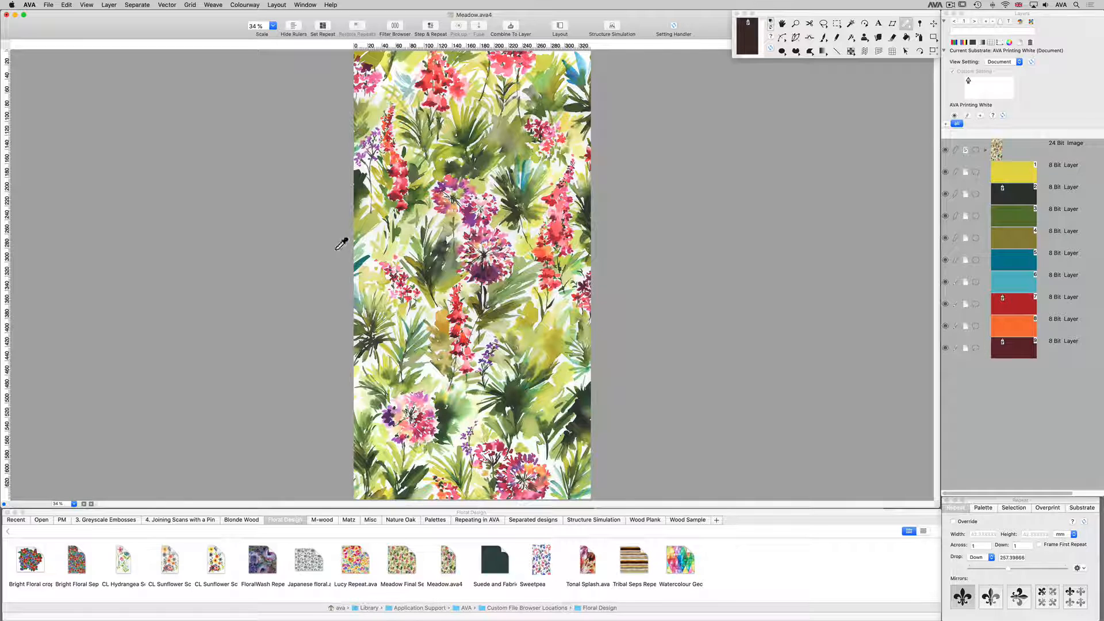
Sample the dark purple, plum and light pink of the large purple flower head as new 8 Bit layers.
drag(447, 242, 603, 284)
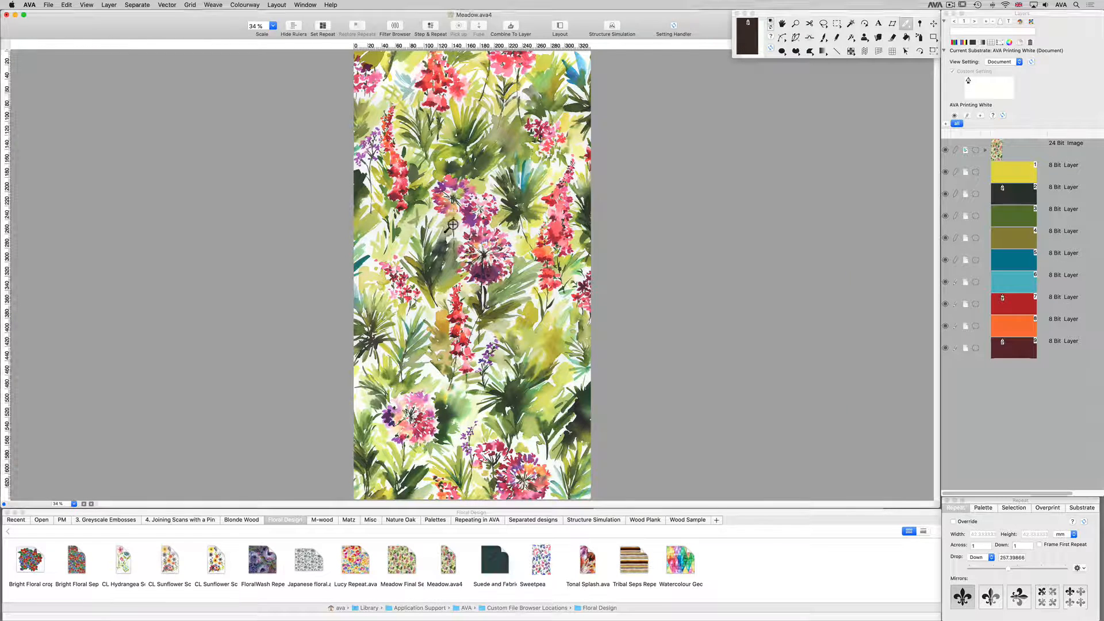
click(160, 340)
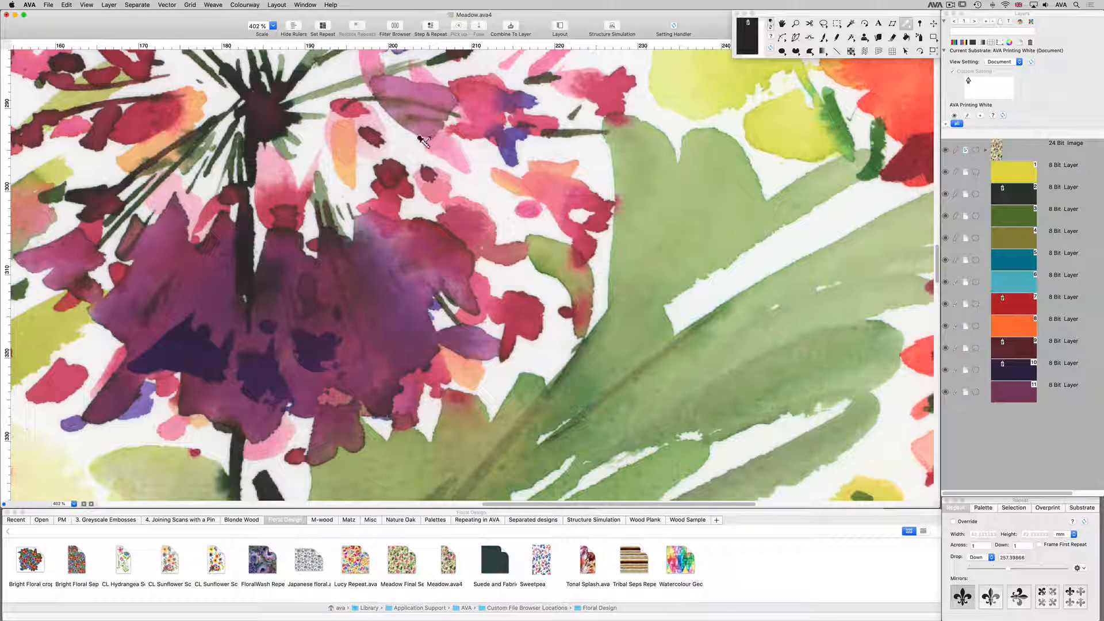
click(431, 146)
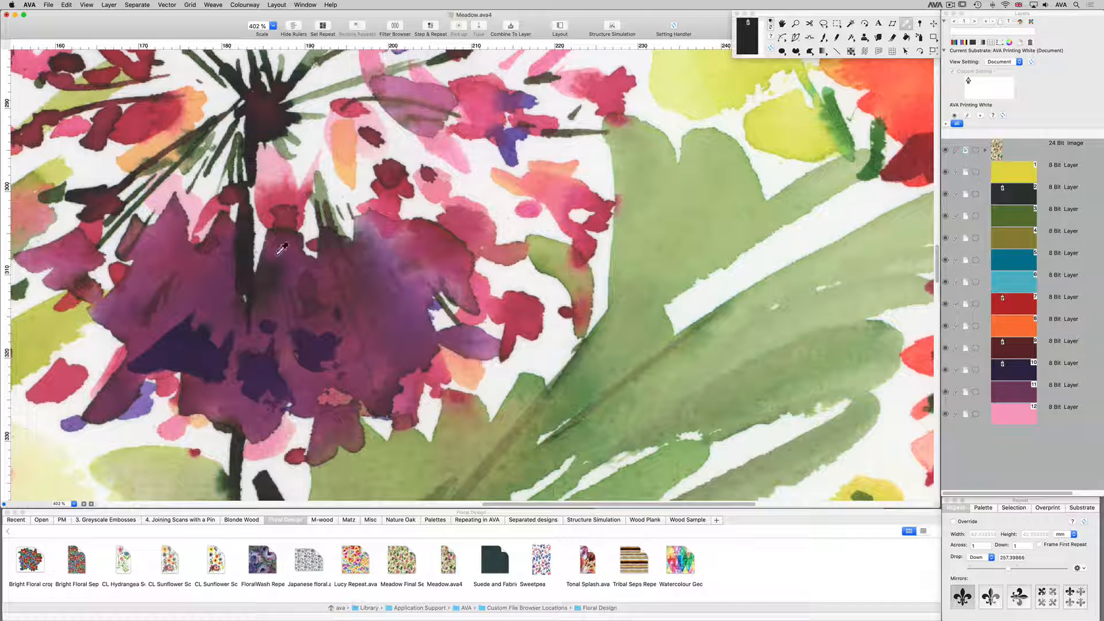
Sort the layers by the Luminance method.
click(109, 6)
mouse_move(184, 65)
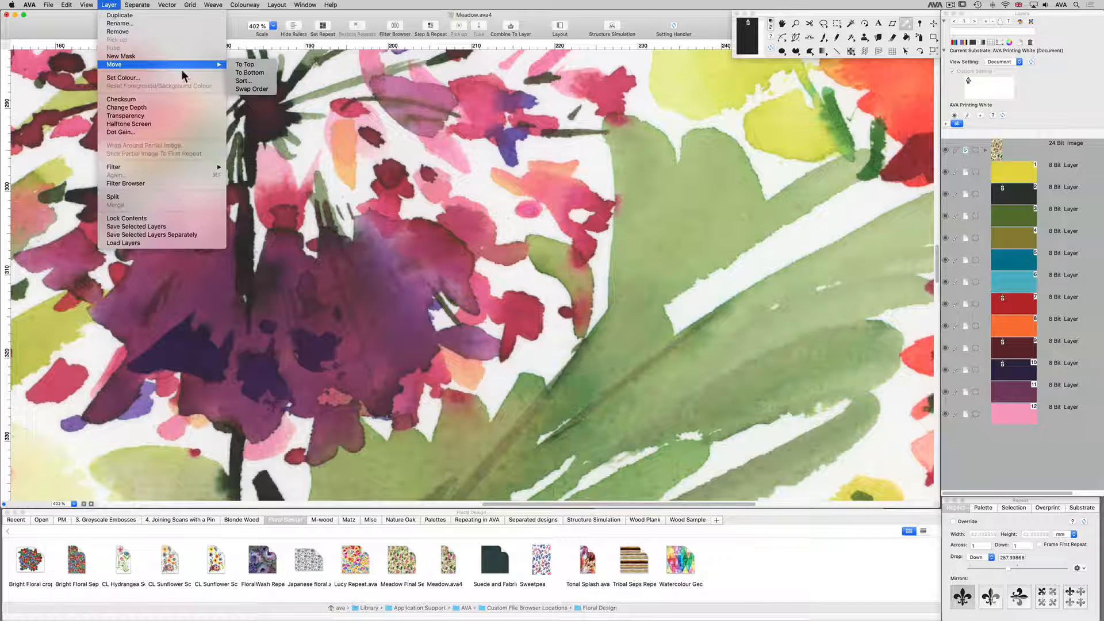
click(256, 81)
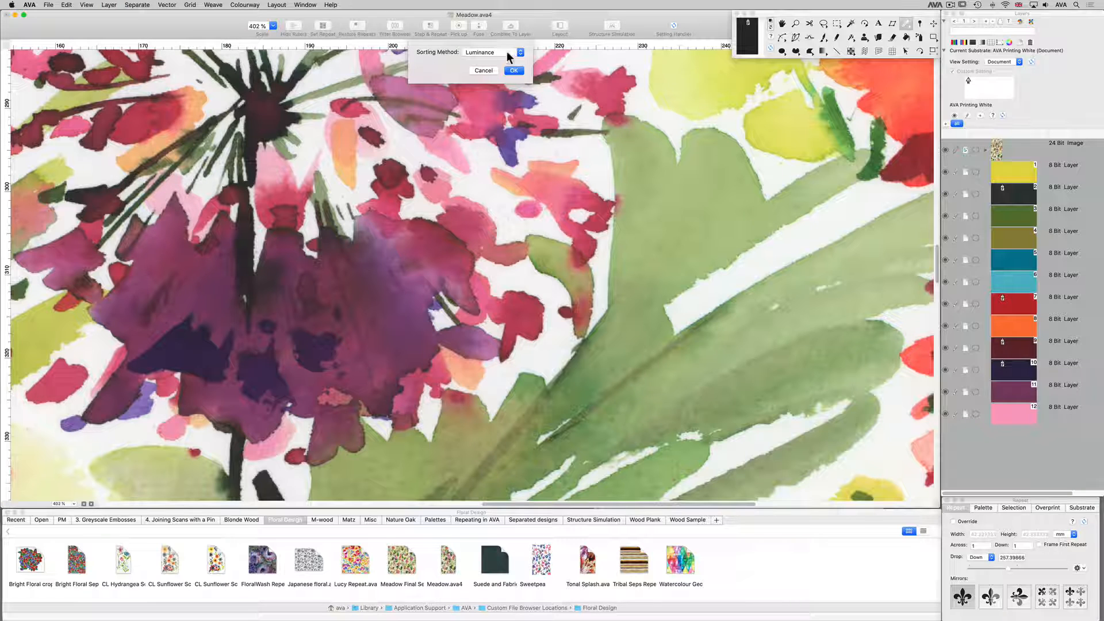
click(508, 70)
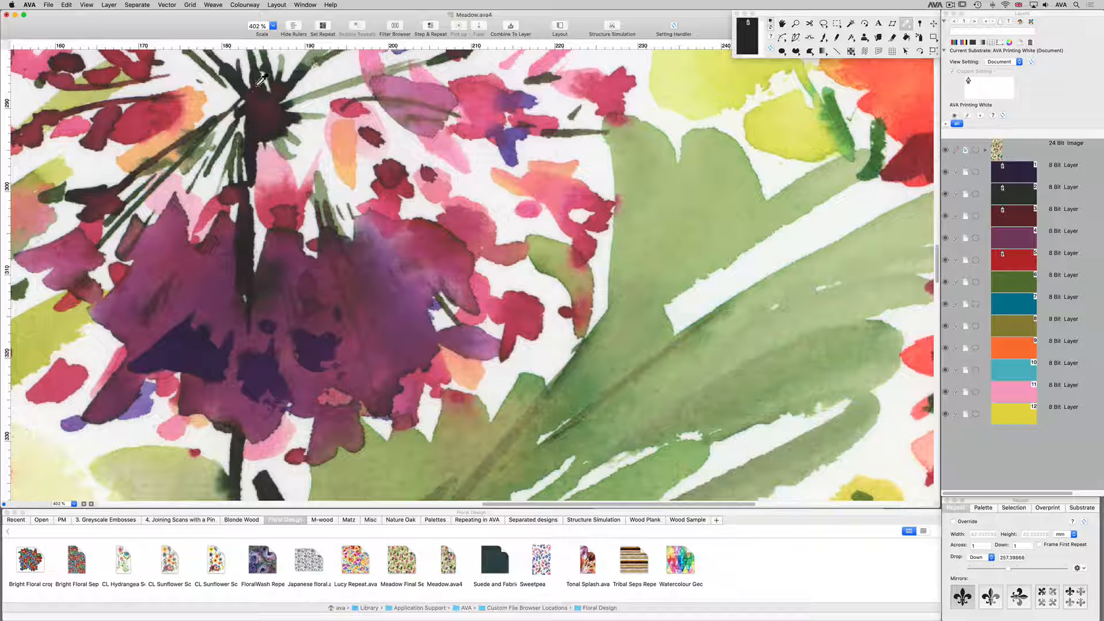
Swap the order of all the layers.
click(141, 5)
mouse_move(108, 4)
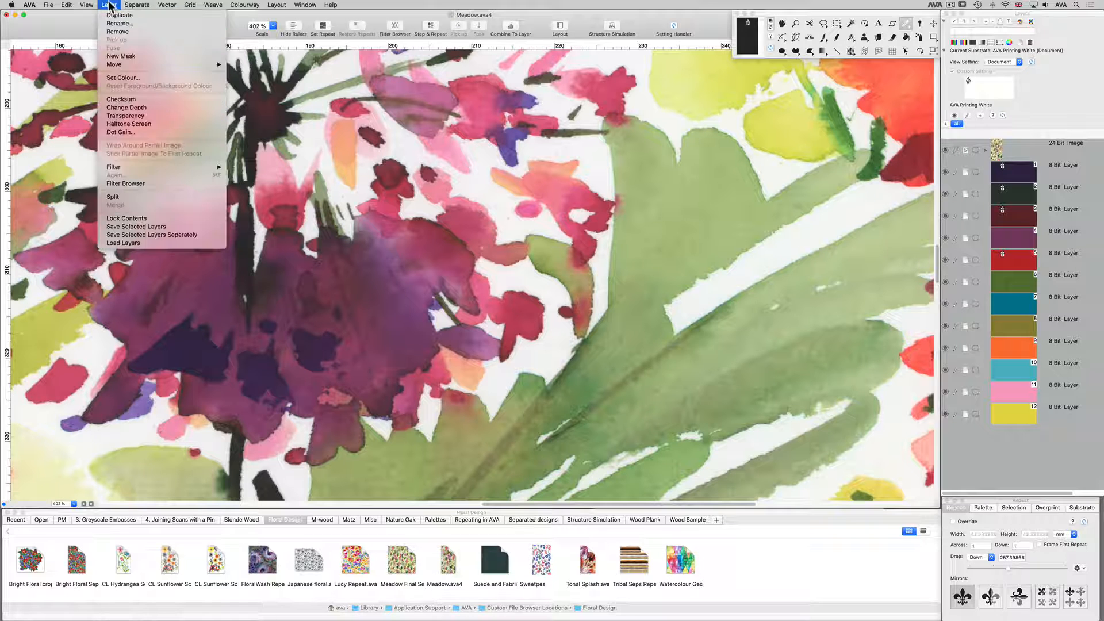
mouse_move(213, 64)
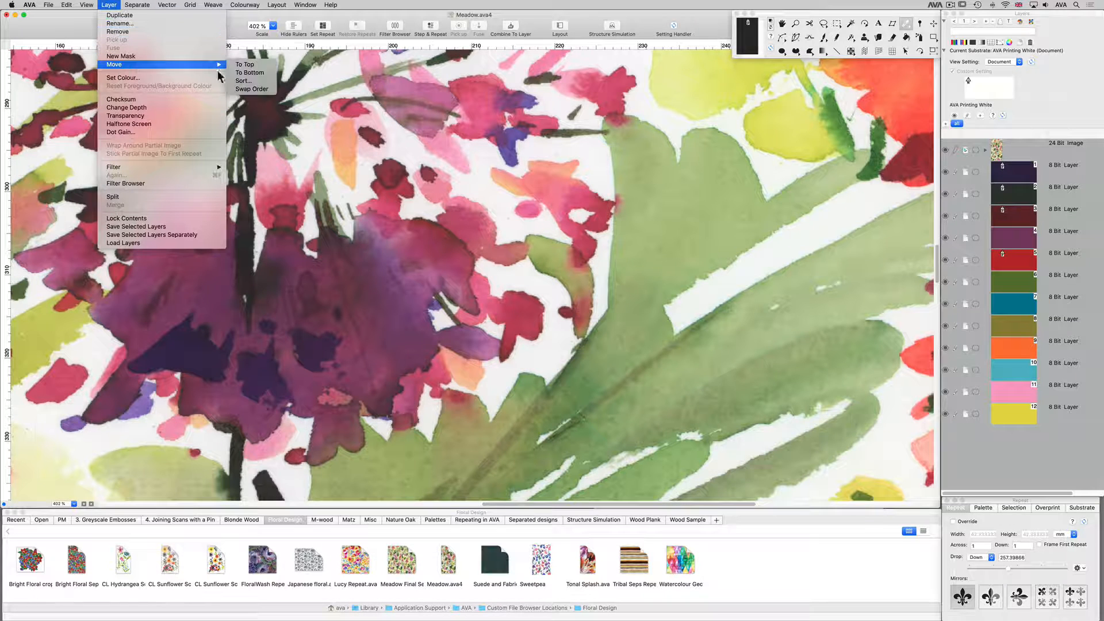
click(253, 89)
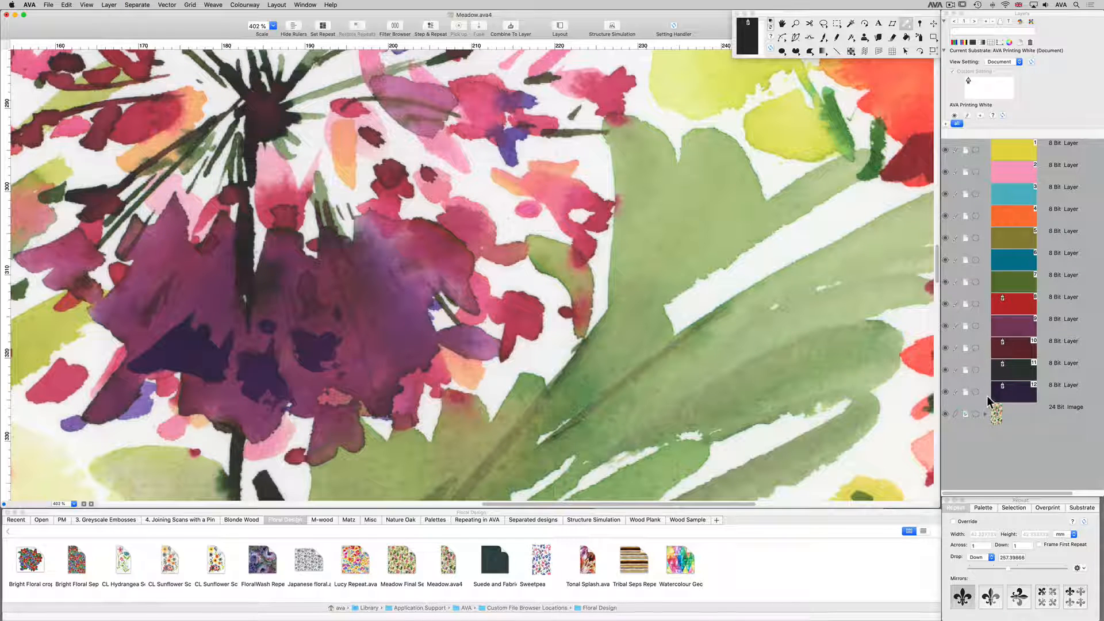
Swap the layer order back so the 24 Bit Image is on top and the darkest colours come first.
click(109, 4)
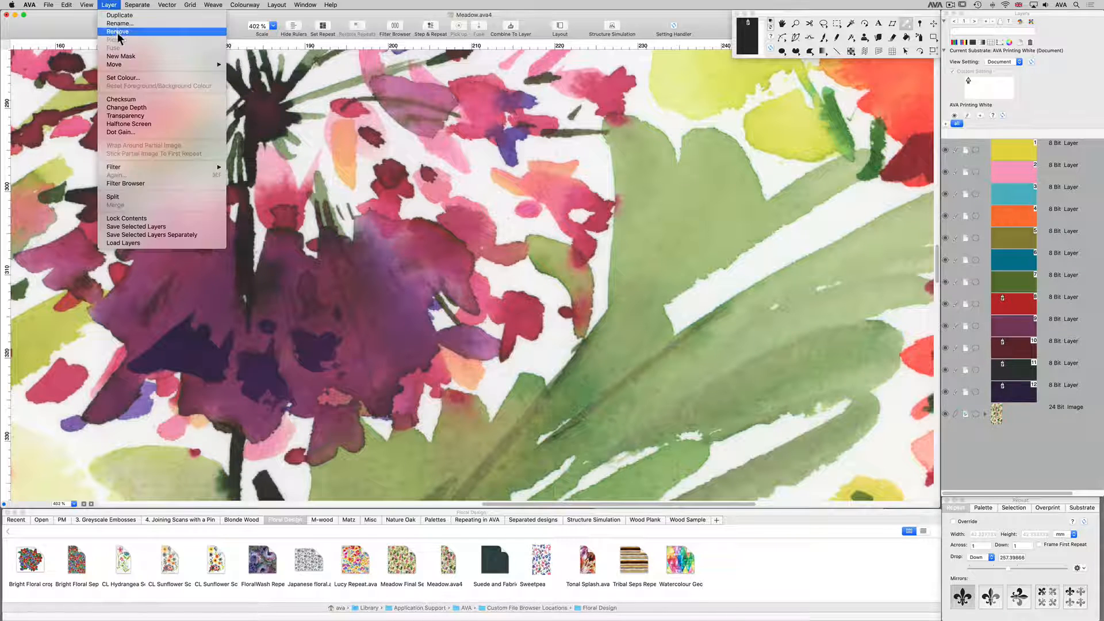
mouse_move(173, 65)
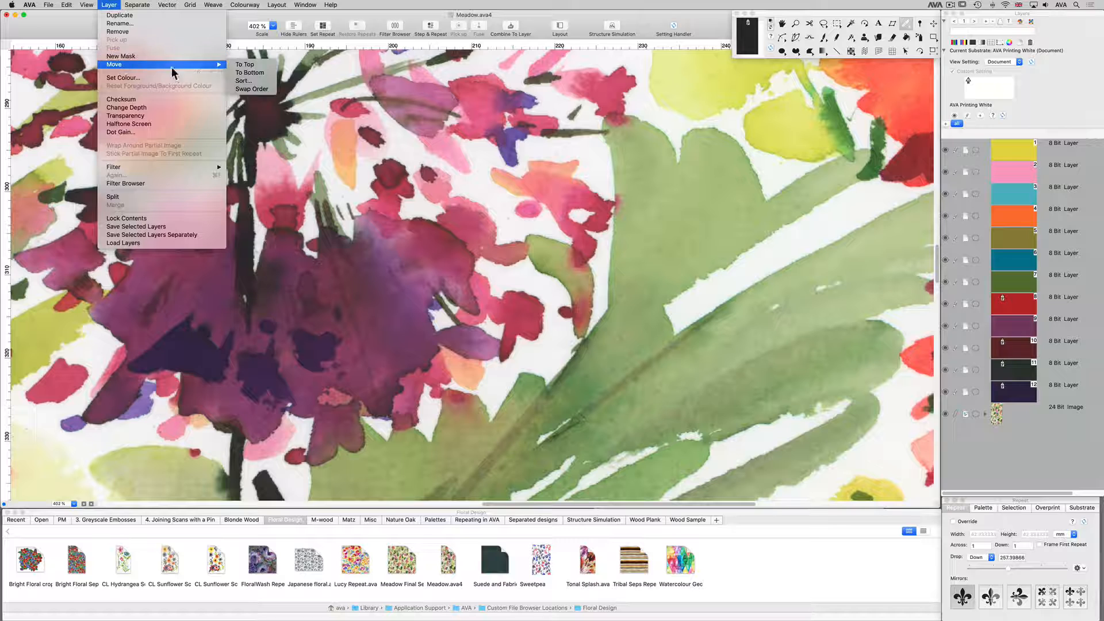
click(253, 89)
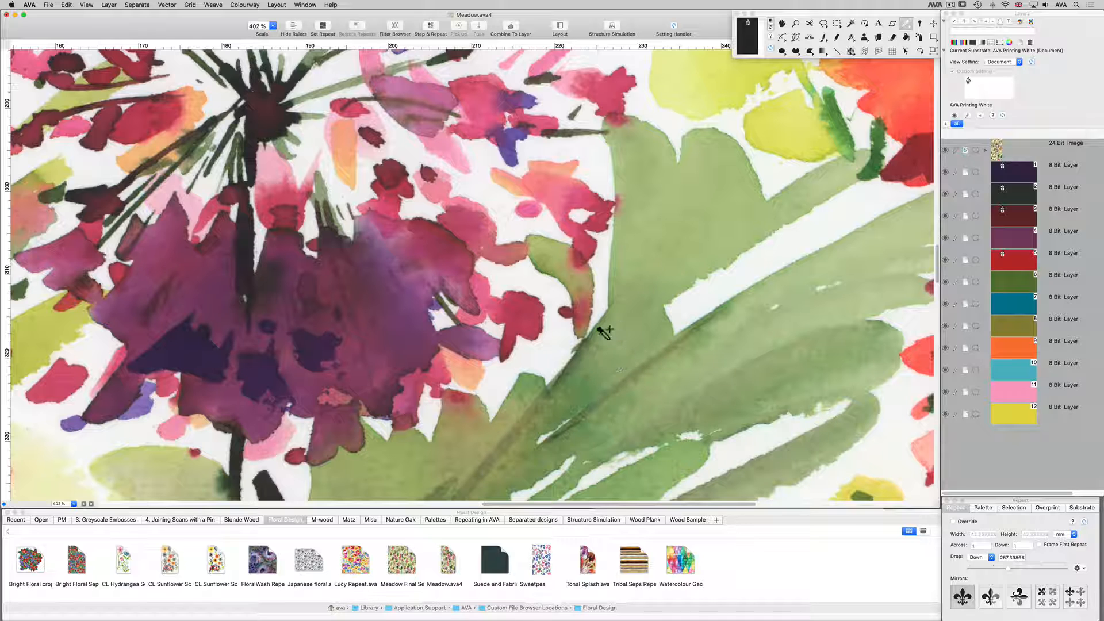
Hide the twelve colour layers and separate the 24 Bit Image into them with the Advanced Colour separation.
key(super+0)
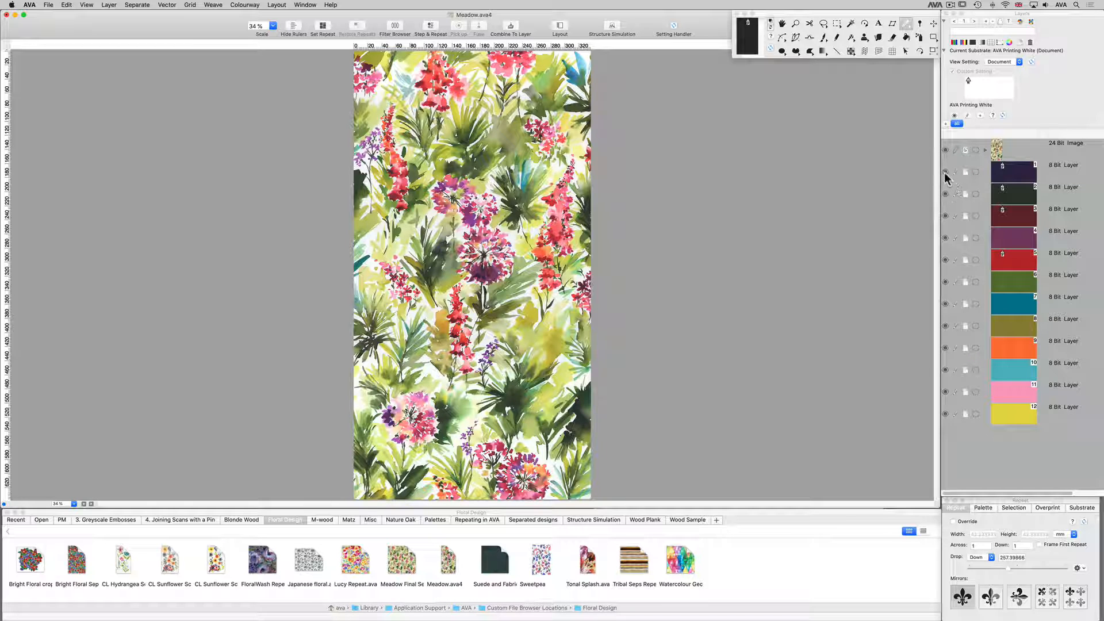
drag(944, 173, 934, 445)
click(142, 5)
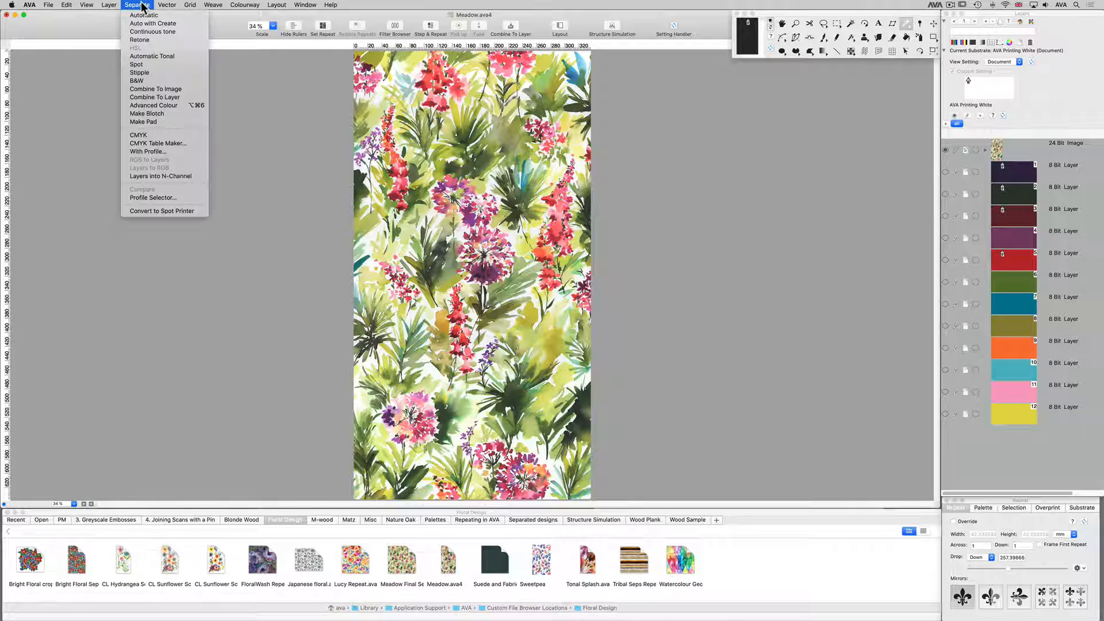
click(176, 105)
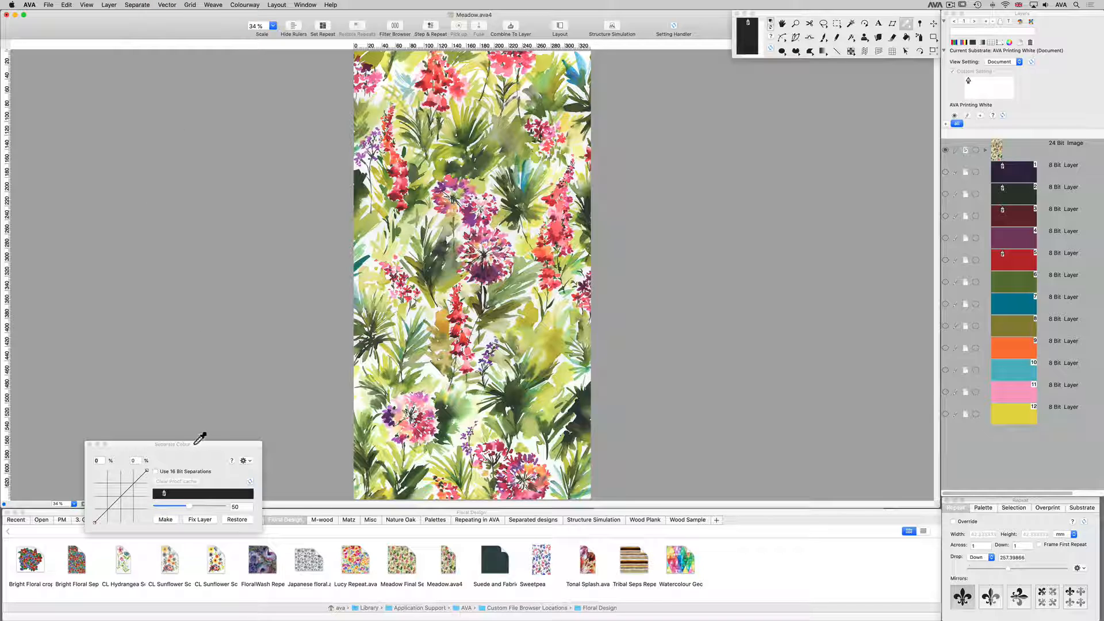
drag(196, 443, 760, 100)
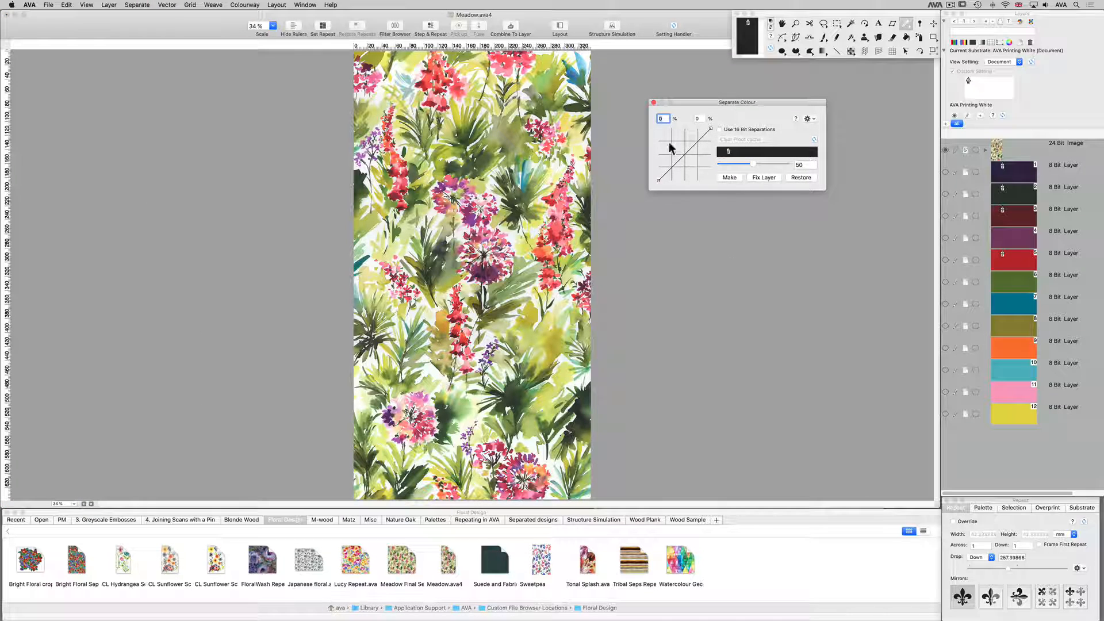
click(729, 177)
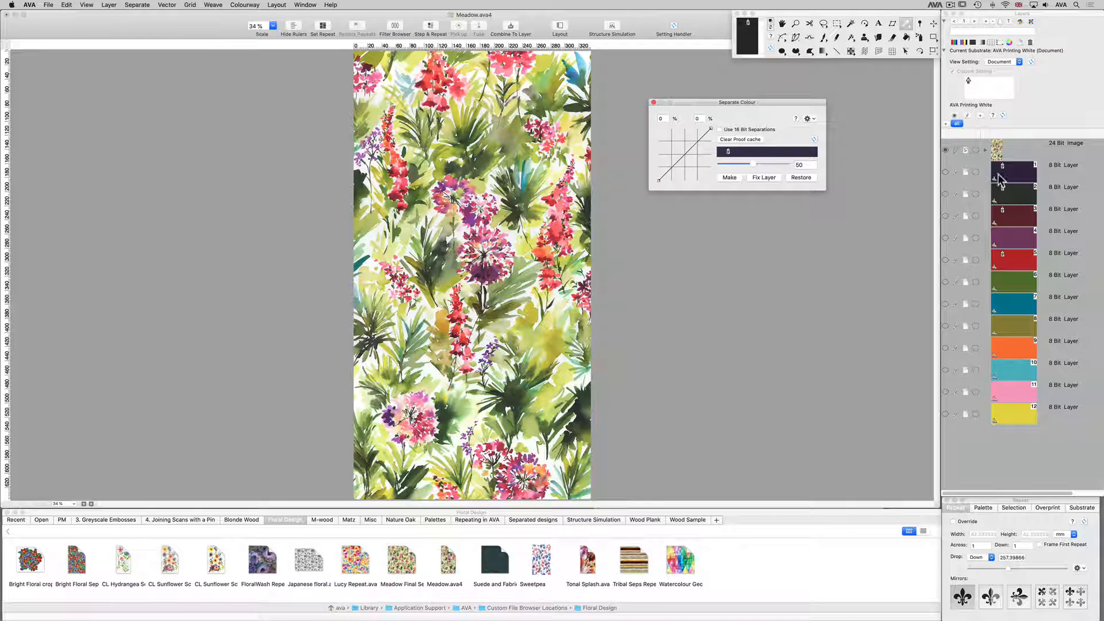
Inspect the separated colour layers 2 to 12 one at a time, and show all twelve together with the 24 Bit Image hidden.
click(945, 194)
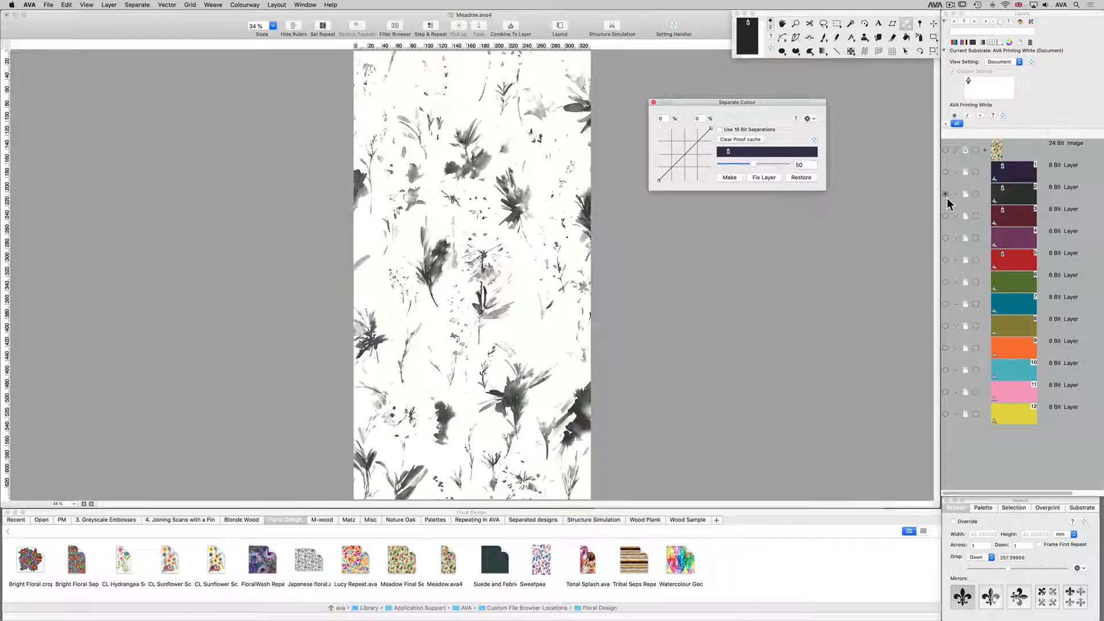
click(945, 215)
click(945, 238)
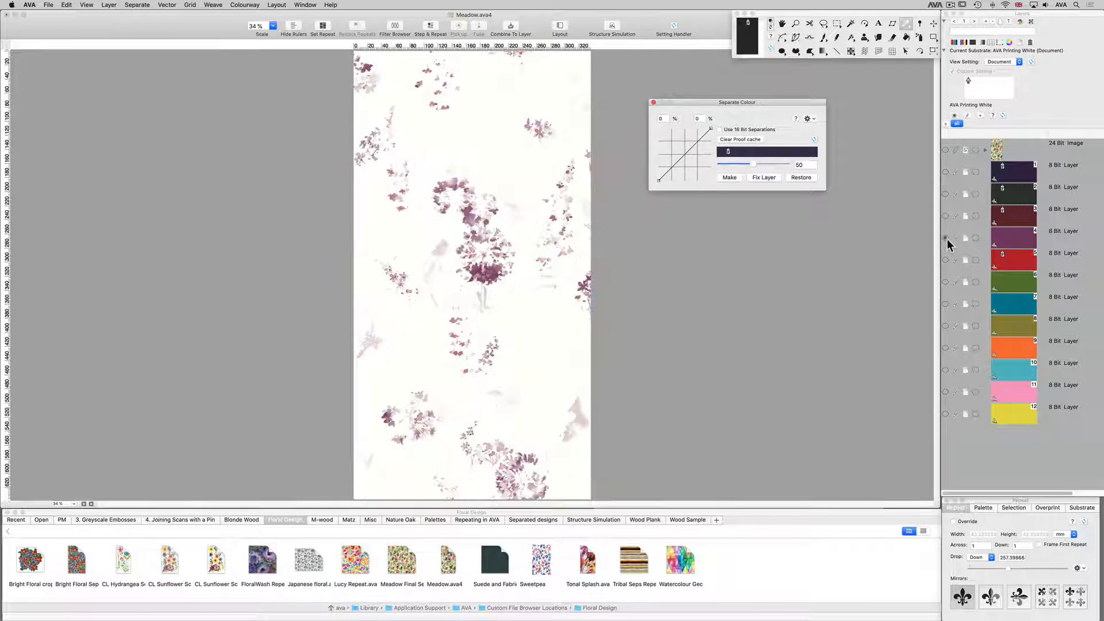
click(944, 259)
click(945, 281)
click(946, 304)
click(945, 326)
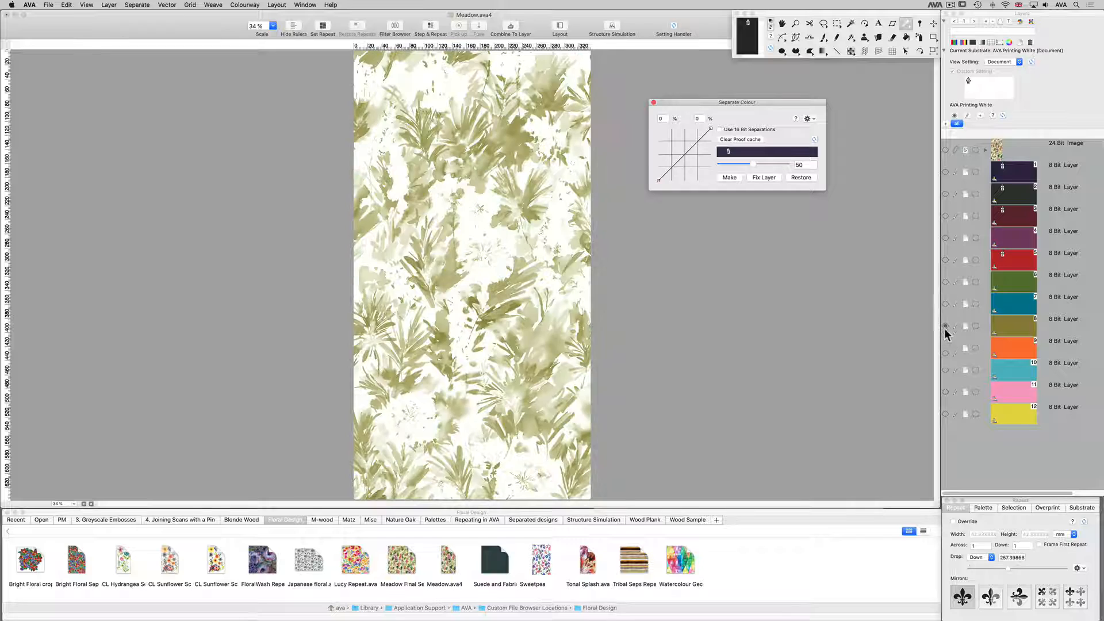
click(945, 348)
click(945, 369)
click(945, 392)
click(945, 412)
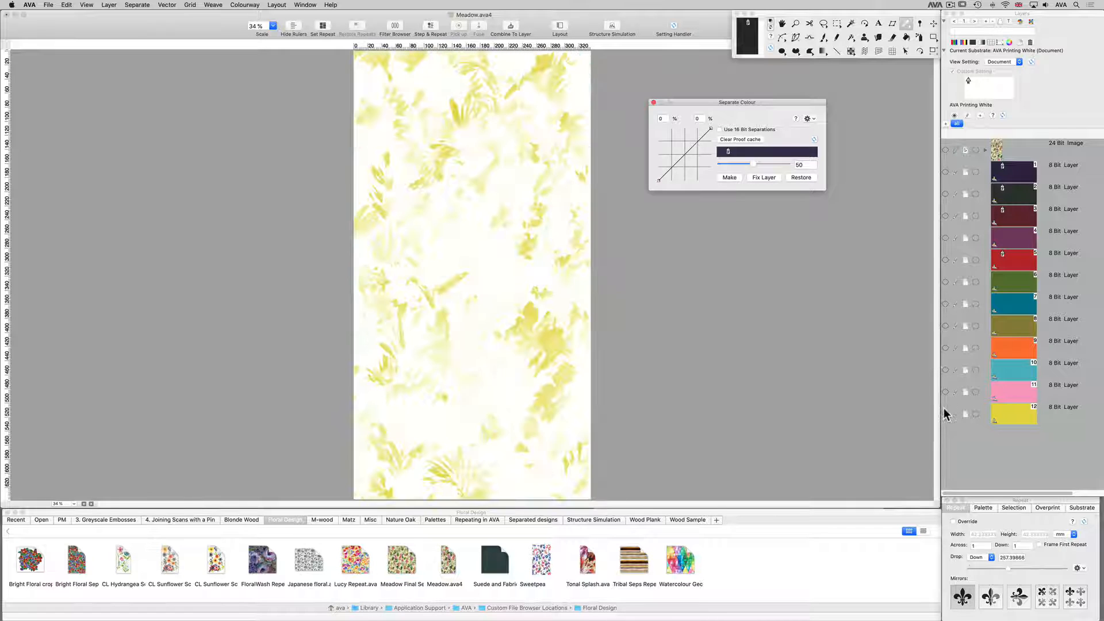
drag(947, 383, 947, 175)
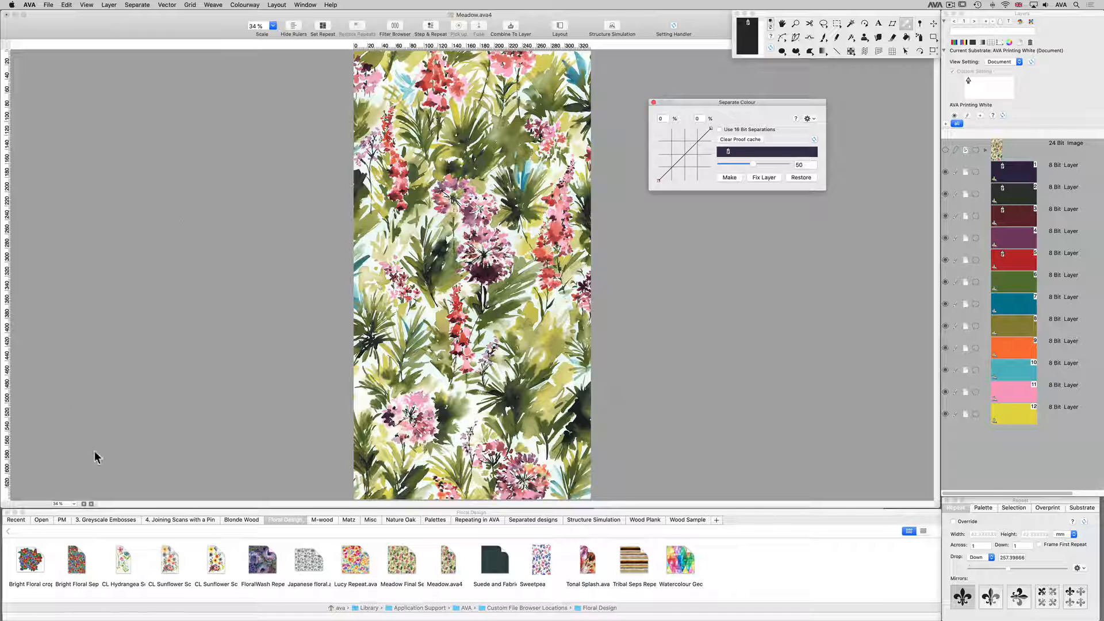
Split the document view into two panes, show the 24 Bit Image in one for comparison, and move the Separate Colour dialog off the separation.
click(84, 504)
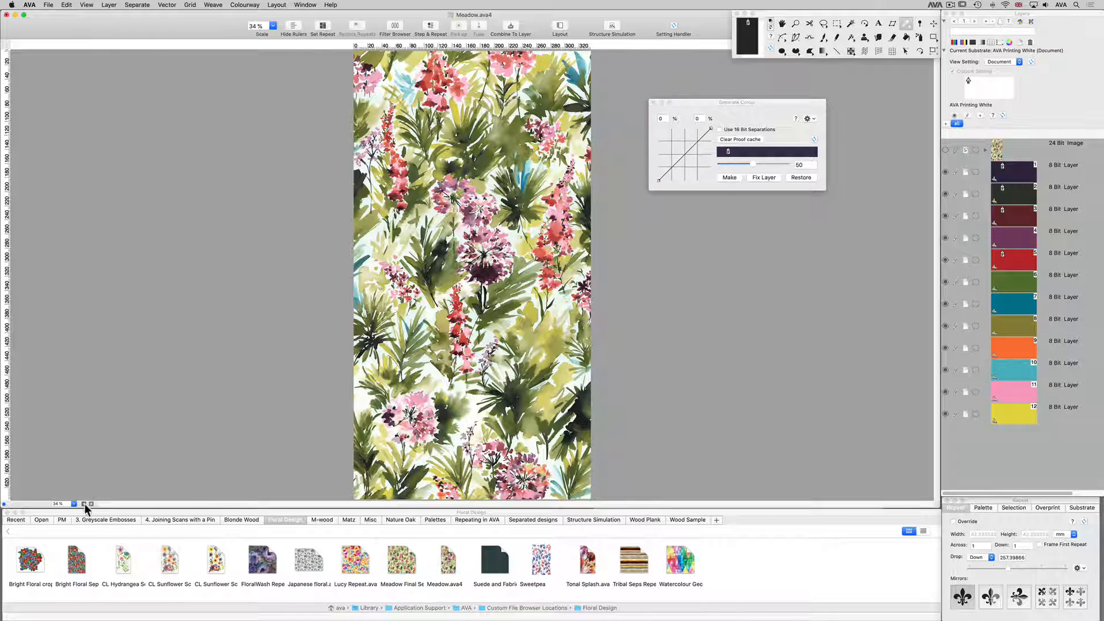
click(84, 503)
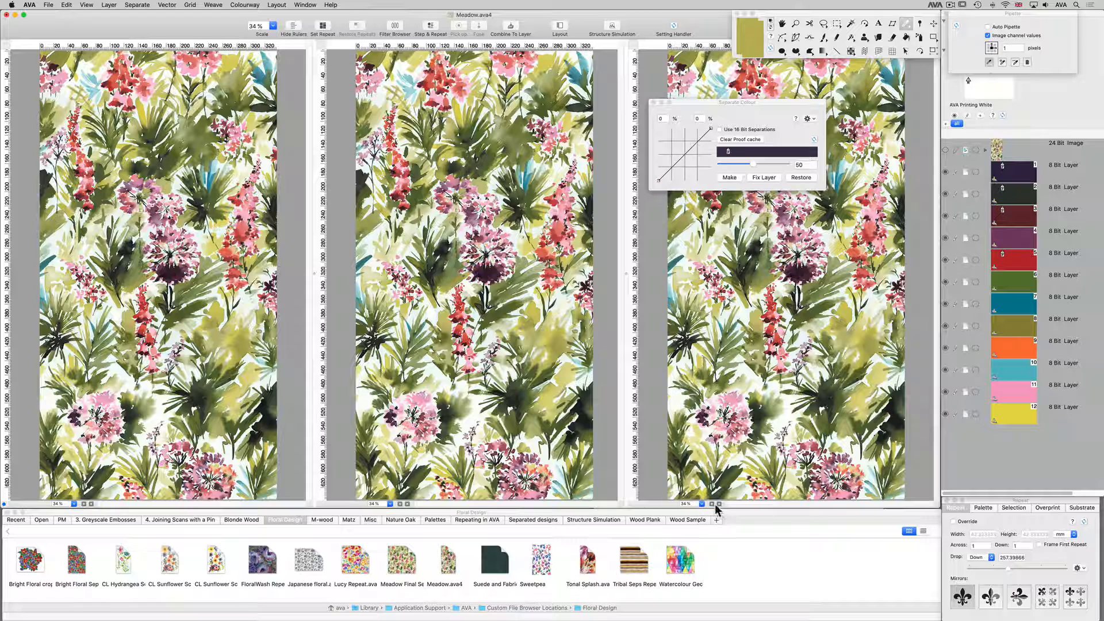
click(719, 504)
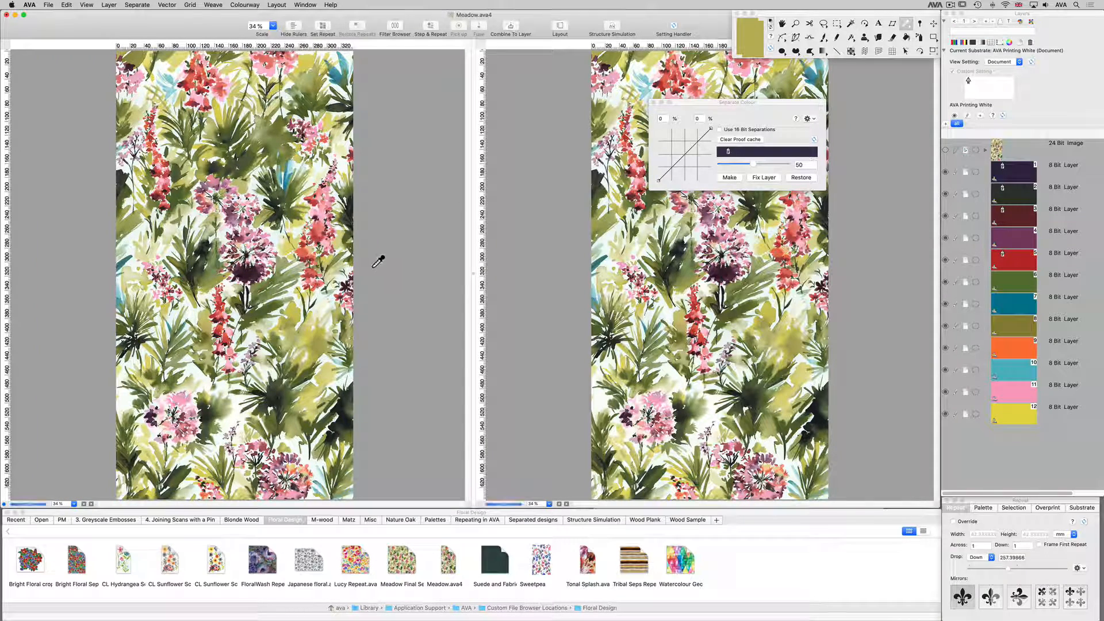
click(945, 150)
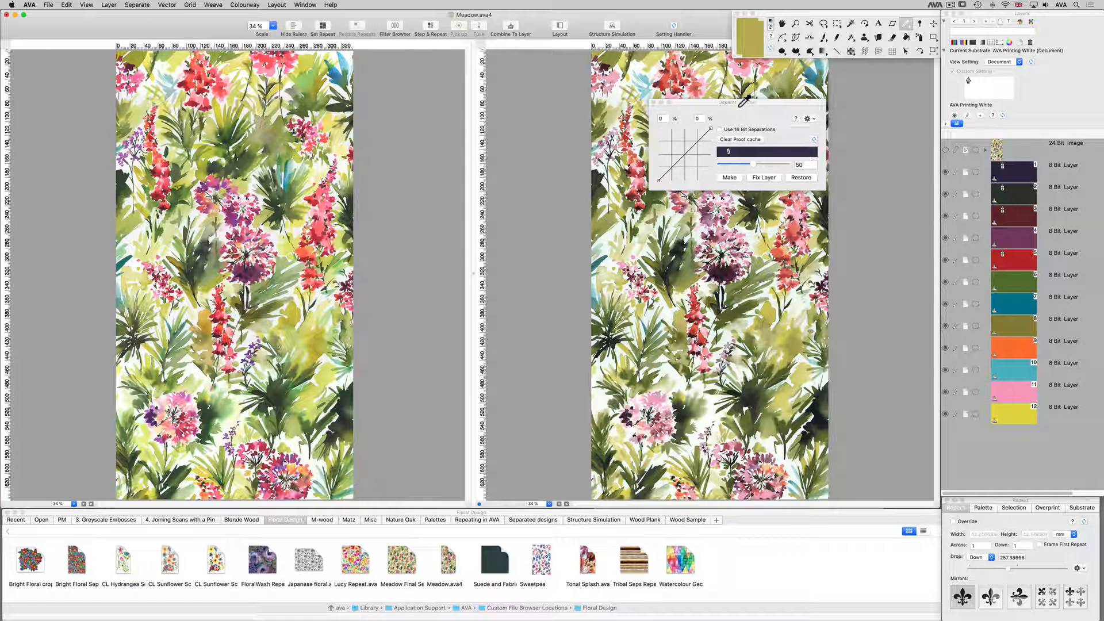
drag(747, 102, 466, 57)
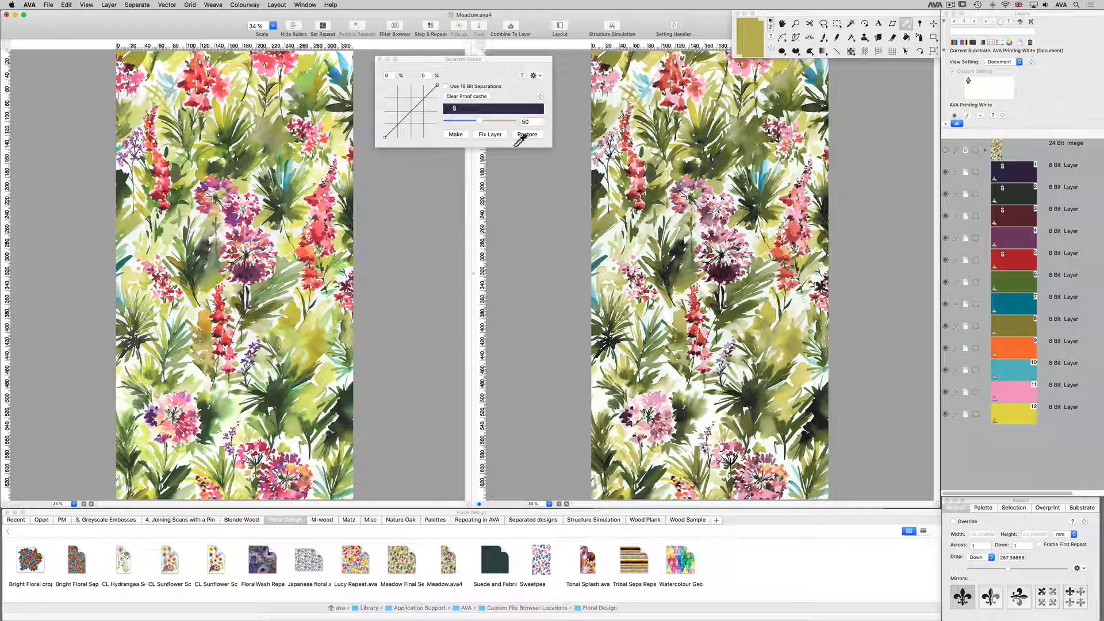
Show layers 6, 8 and 2 together and examine the dark palm leaves up close against the original image.
alt+click(945, 282)
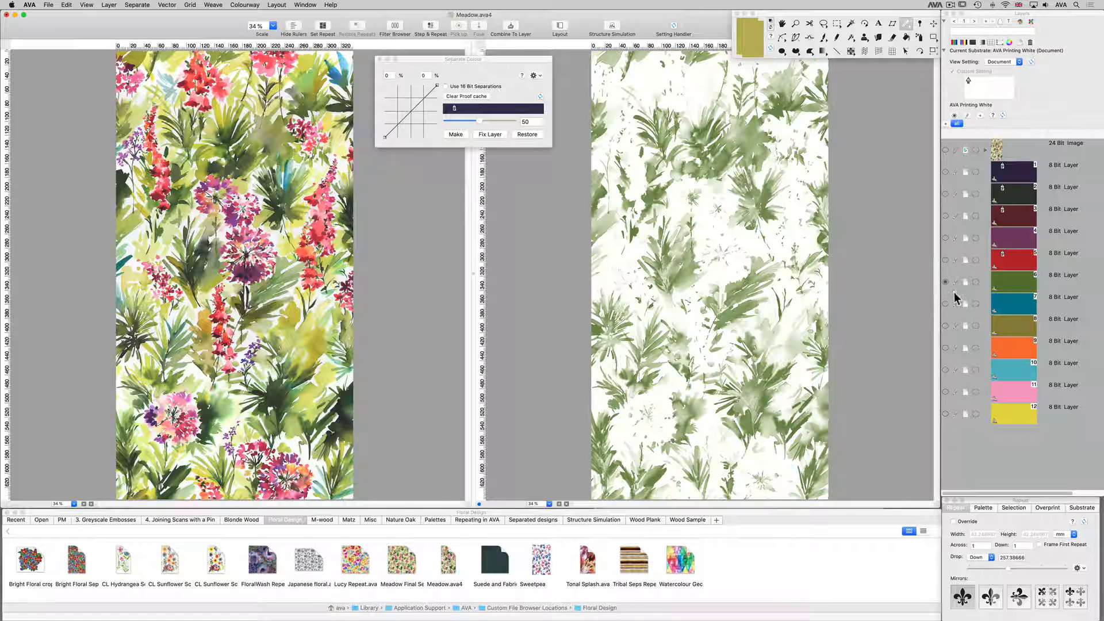
click(945, 325)
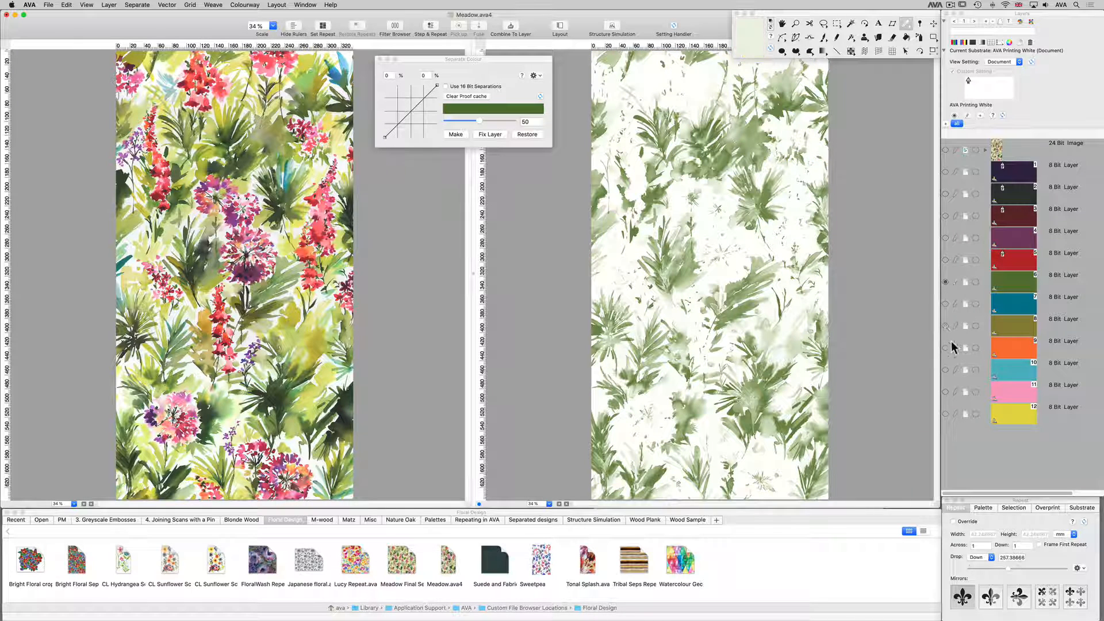
click(945, 194)
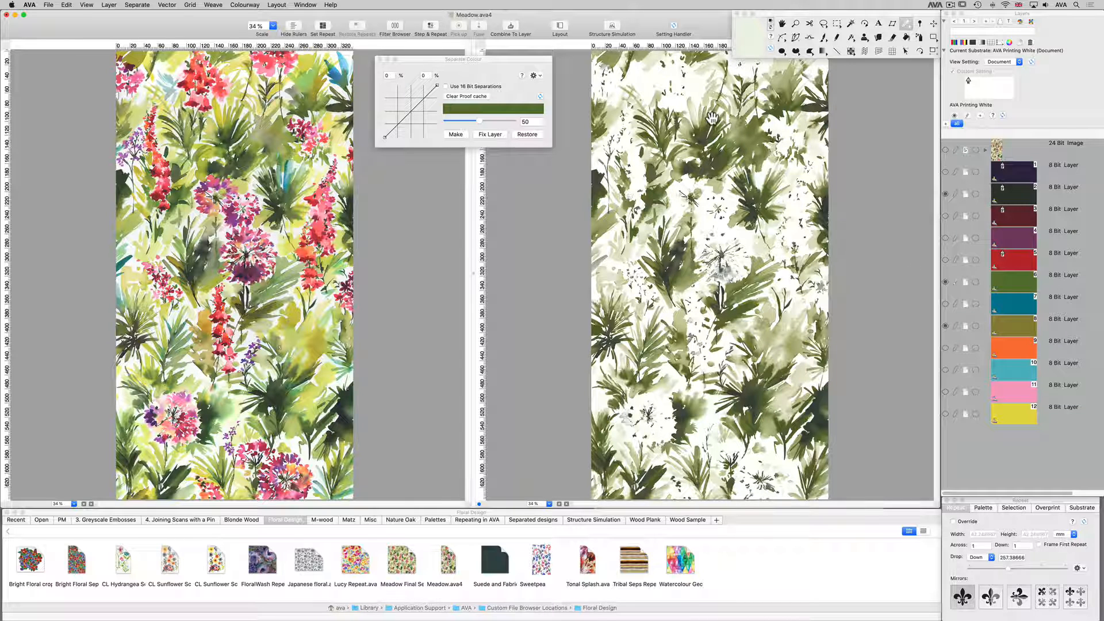
super+drag(662, 85, 742, 186)
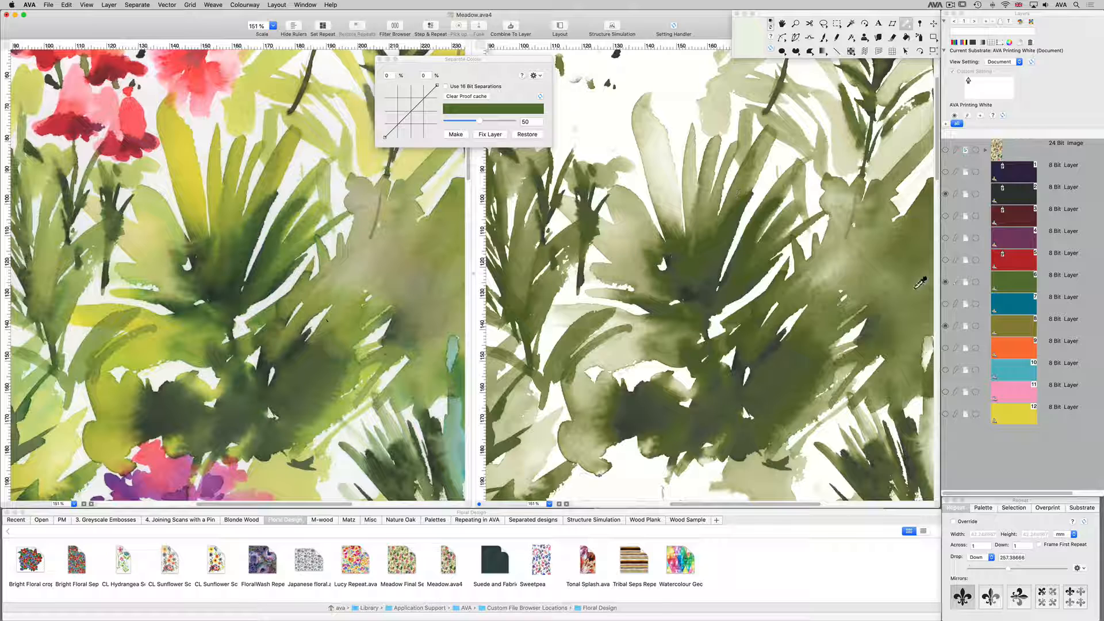
Isolate the dark layer 2 and raise its tonal curve with points at 35 %, 51 % and 73 %, 89 %.
alt+click(945, 194)
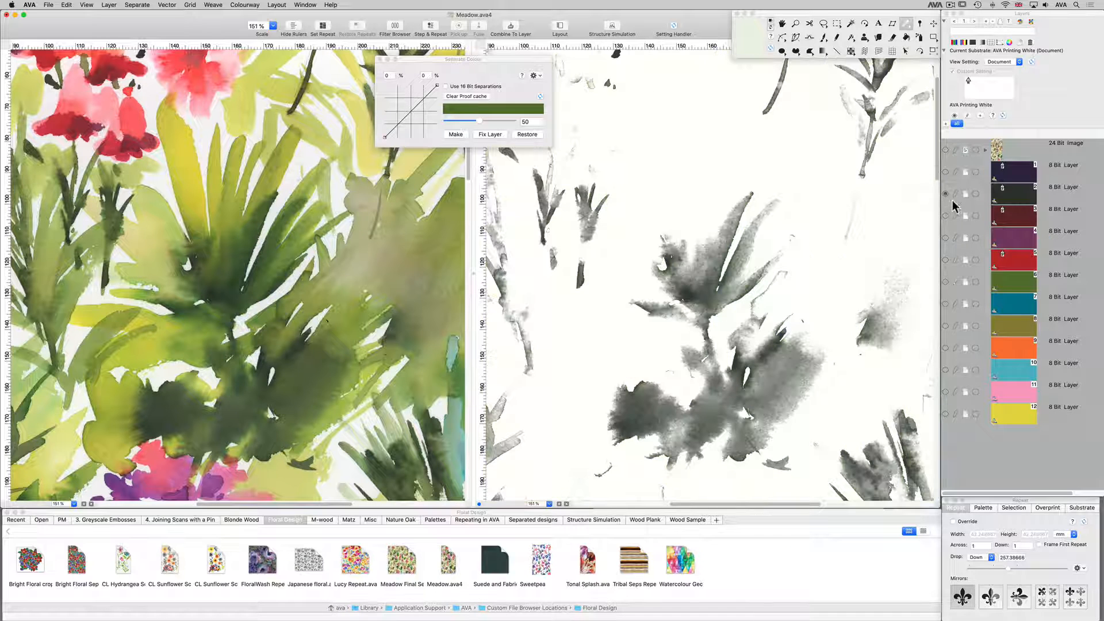
click(956, 196)
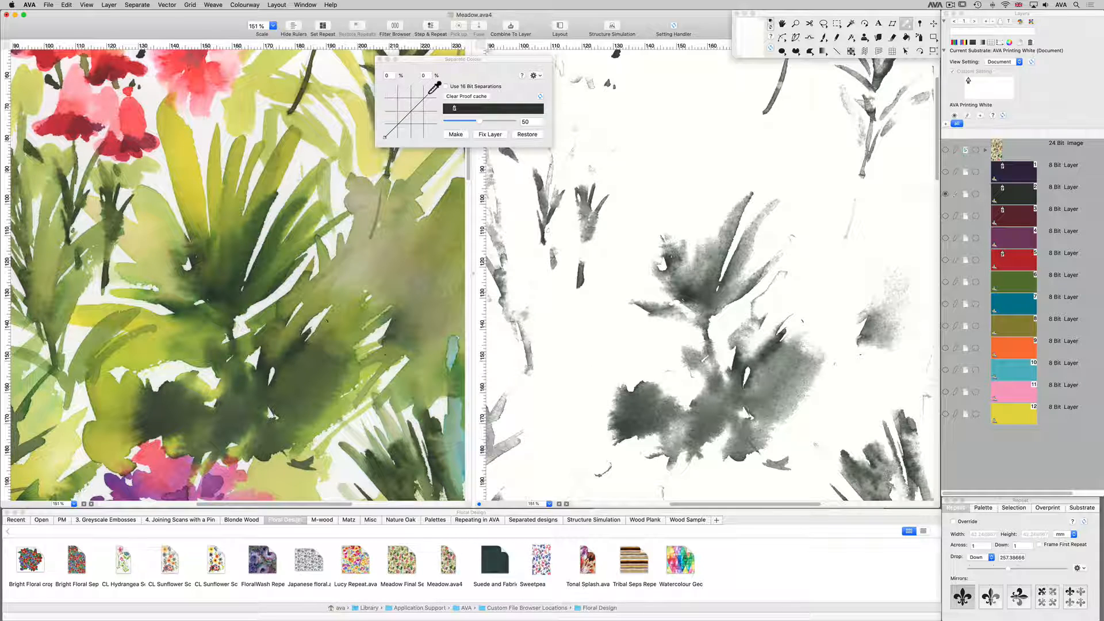
drag(439, 84, 402, 110)
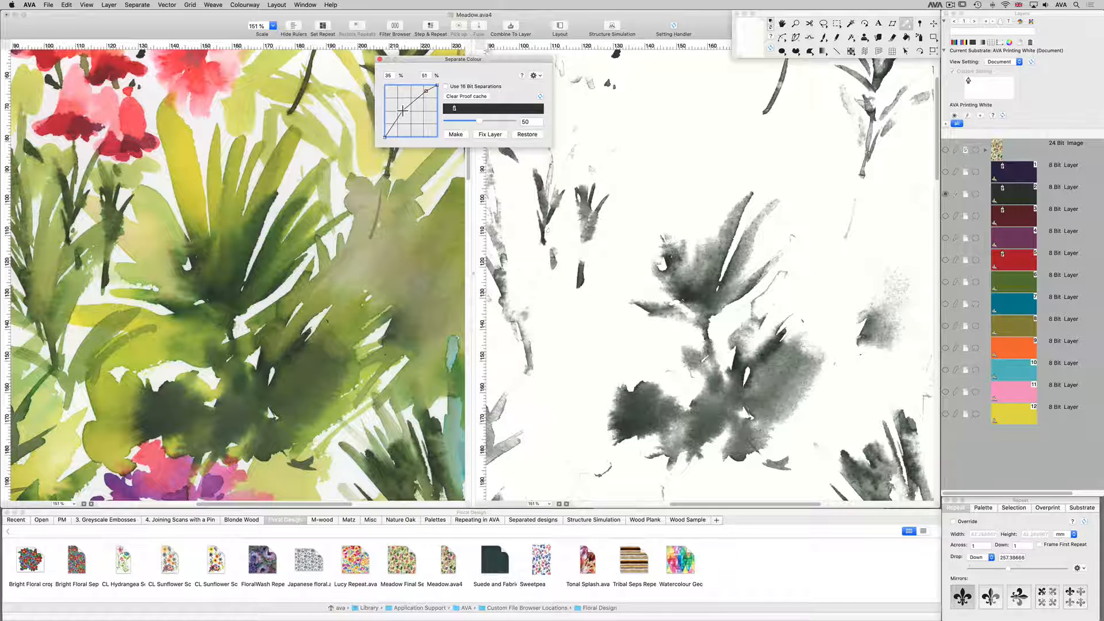
click(426, 90)
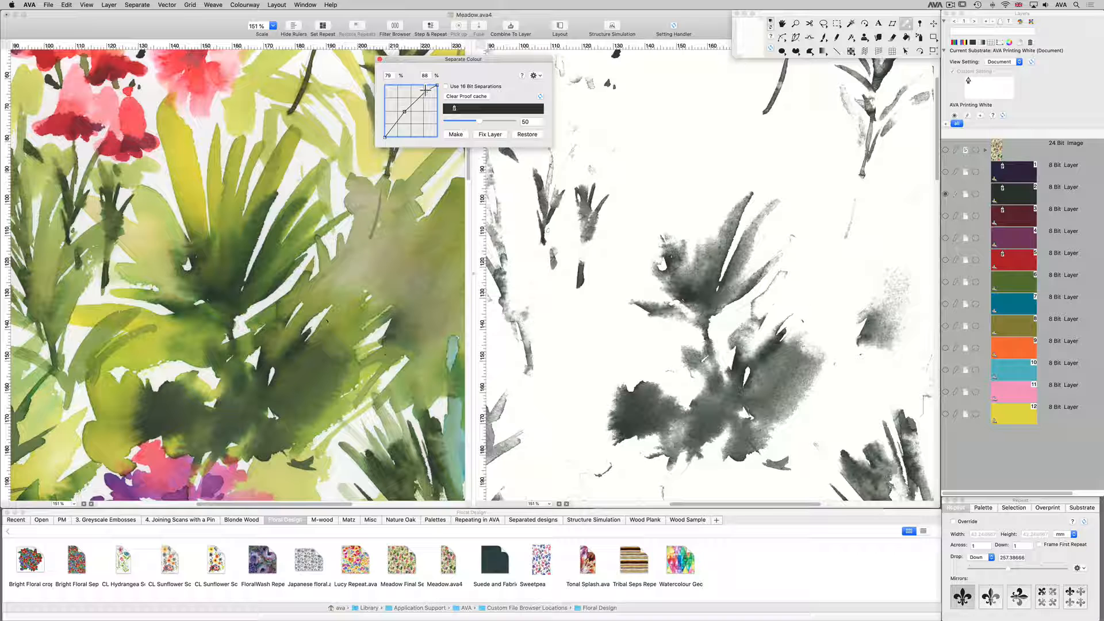
drag(425, 91, 423, 90)
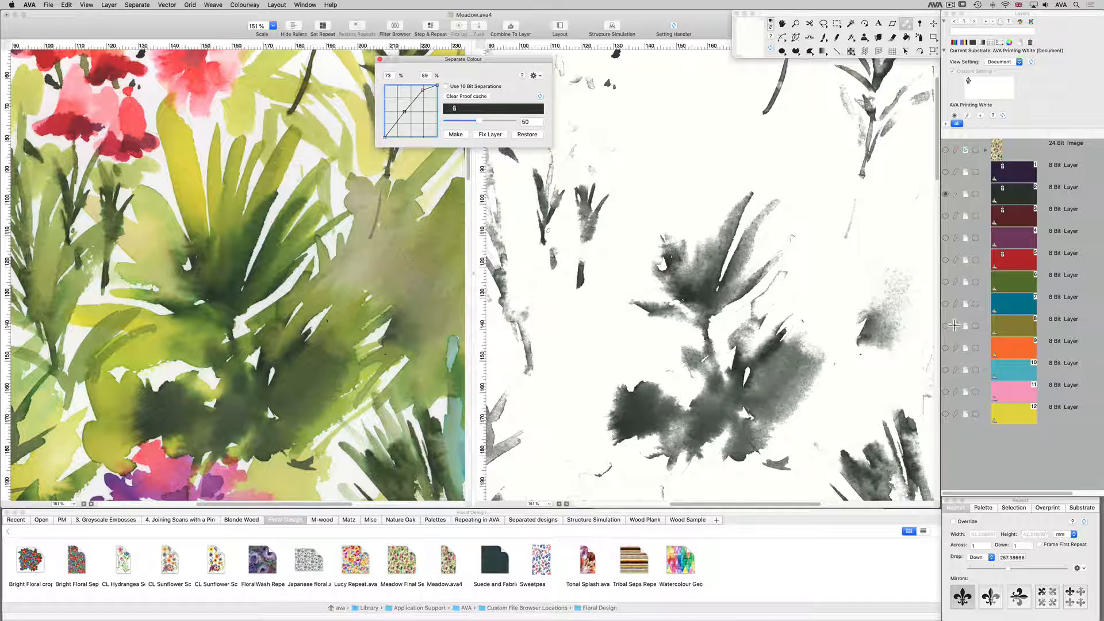
Isolate the green layer 6 and set its separation colour to a slightly lighter green, about Lab 48.91, -24.15, 35.82.
click(945, 281)
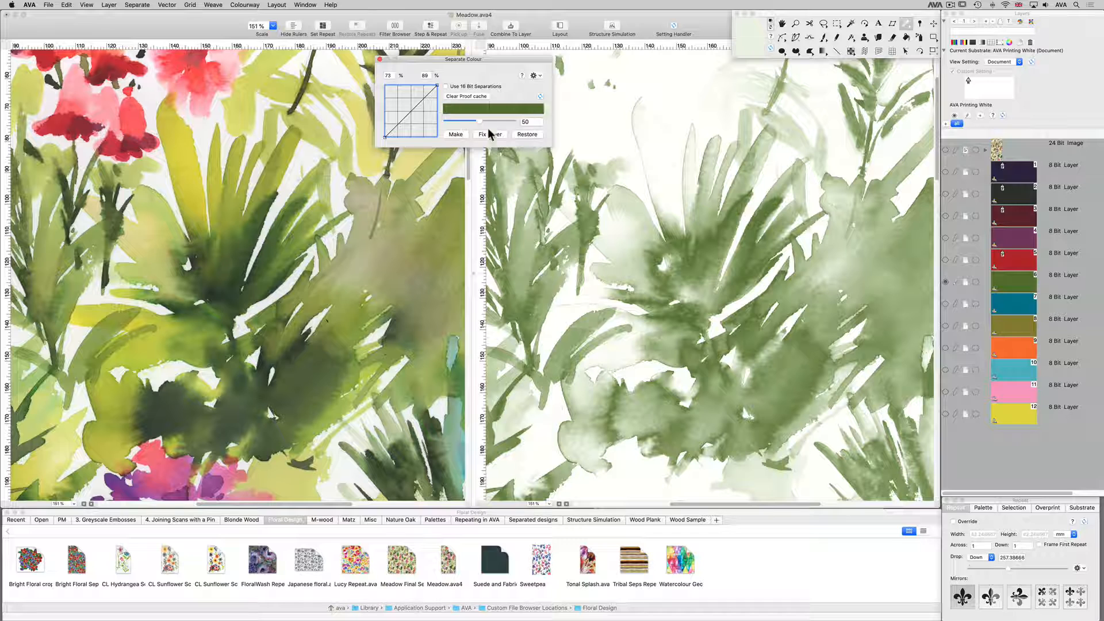
click(474, 109)
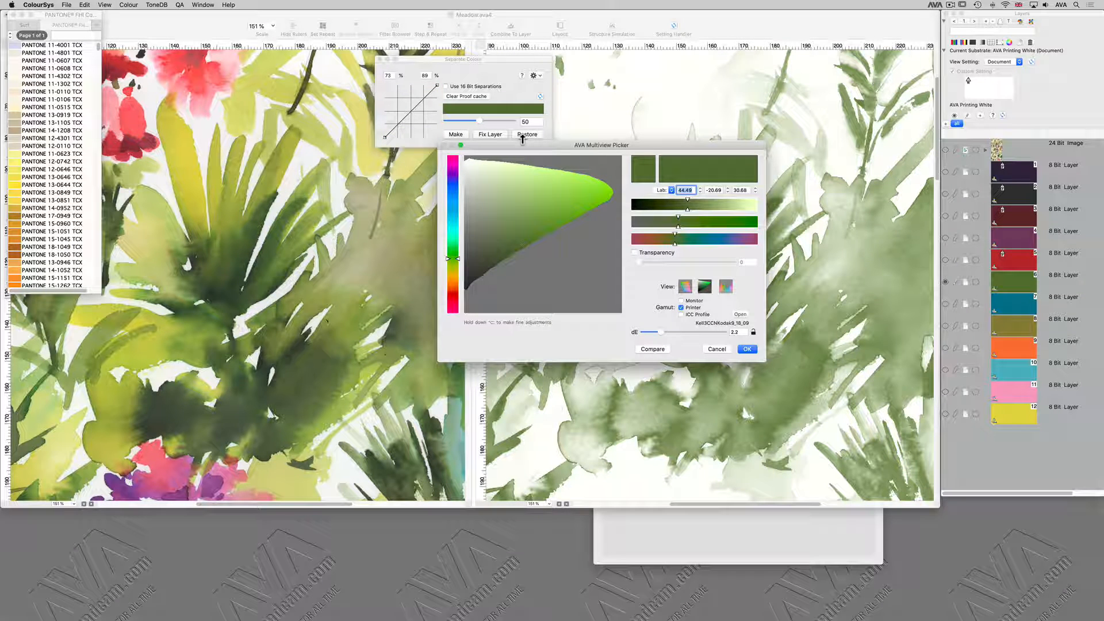
drag(656, 148, 543, 373)
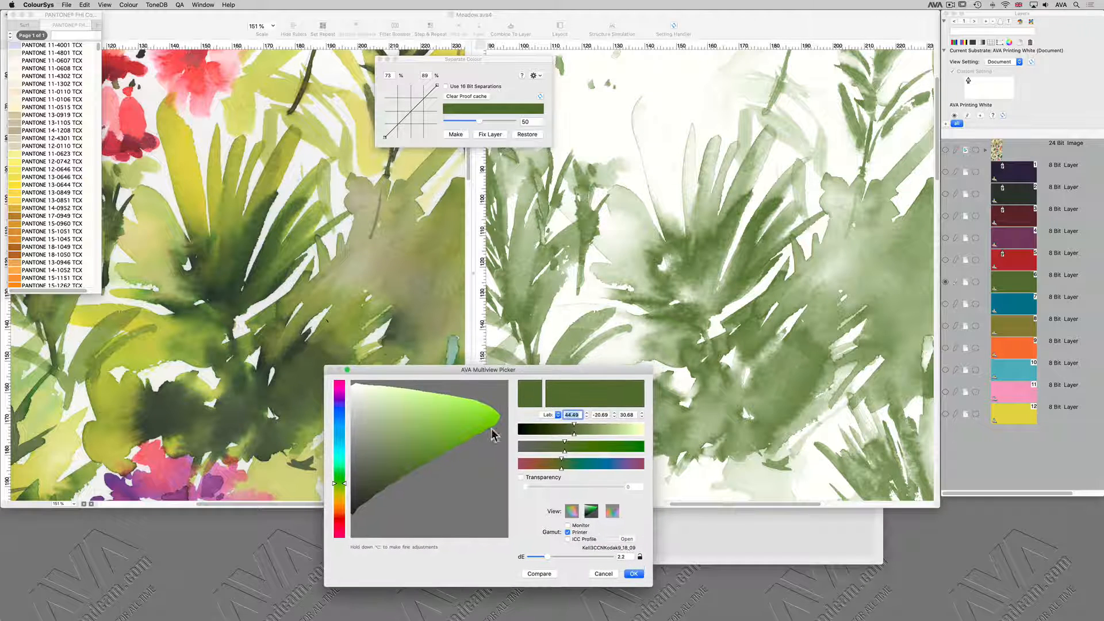
click(427, 434)
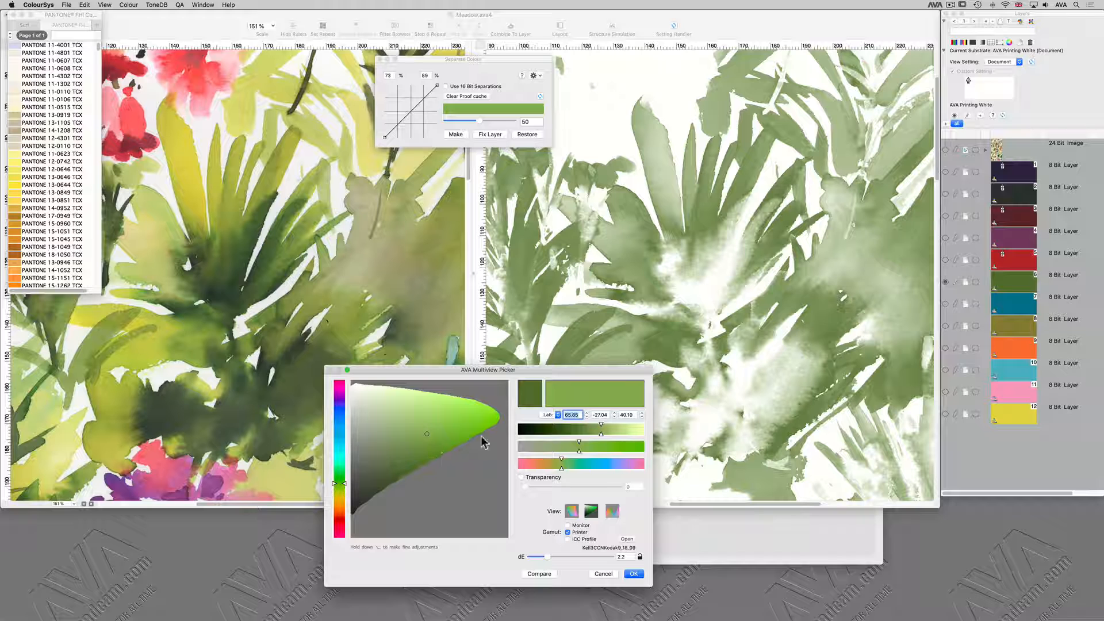
click(528, 401)
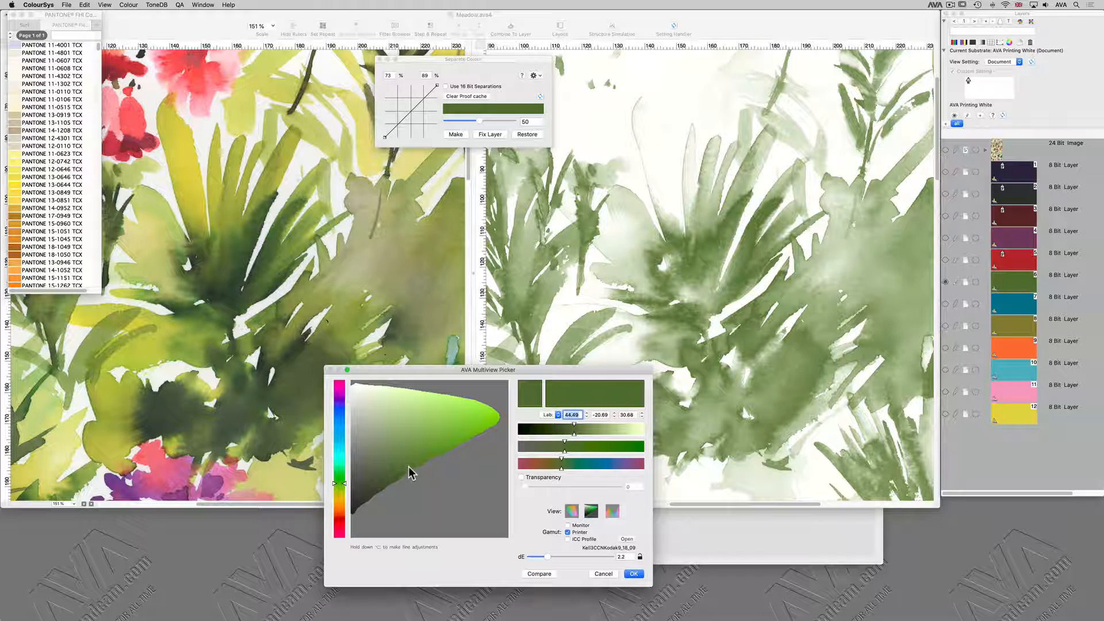
click(411, 462)
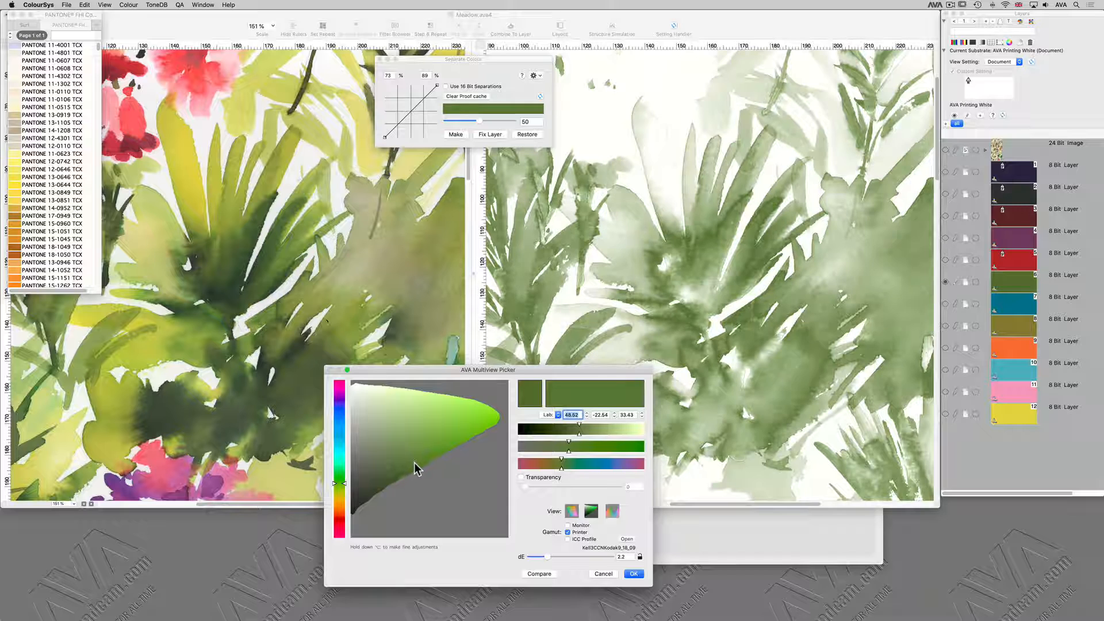
drag(417, 466, 420, 464)
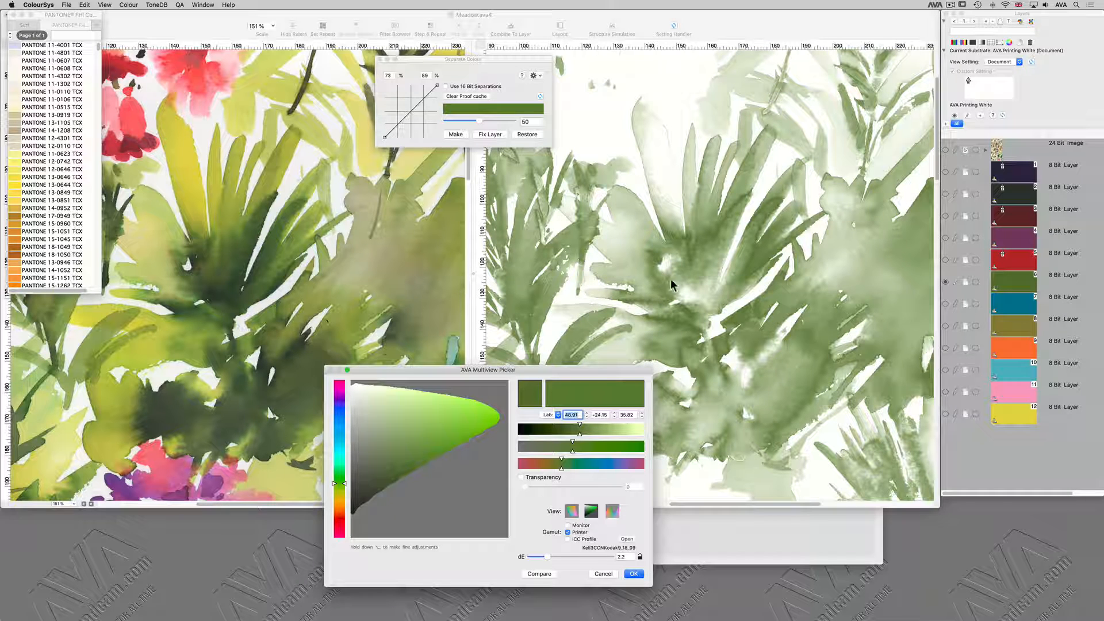
click(633, 573)
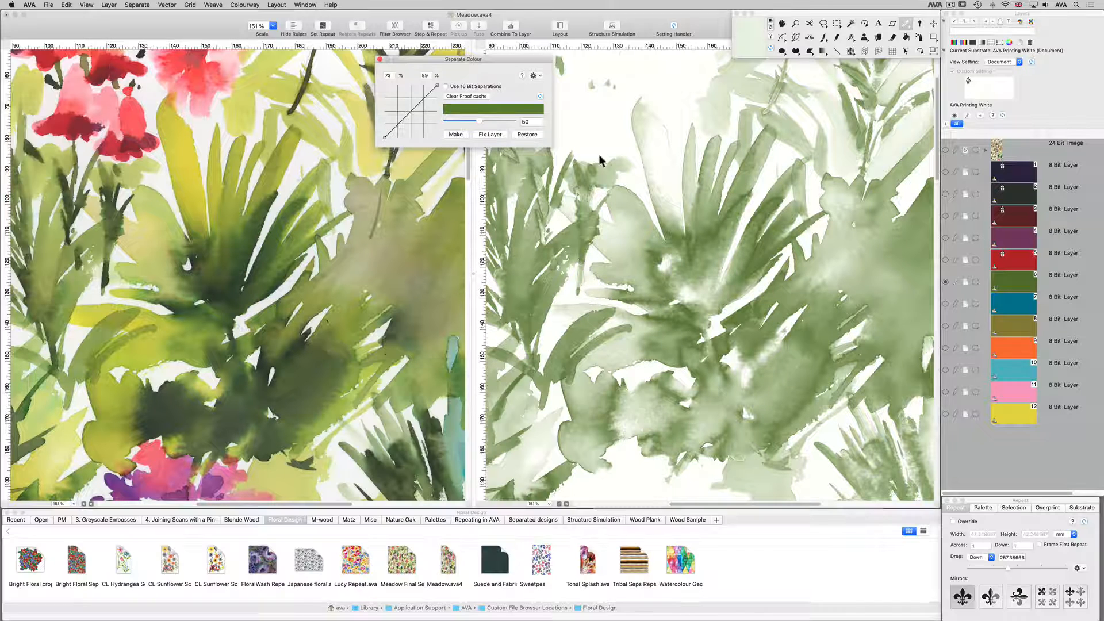
Examine the green layer 6 in combination with the dark layer 2 and the yellow layer 12 against the original.
click(946, 195)
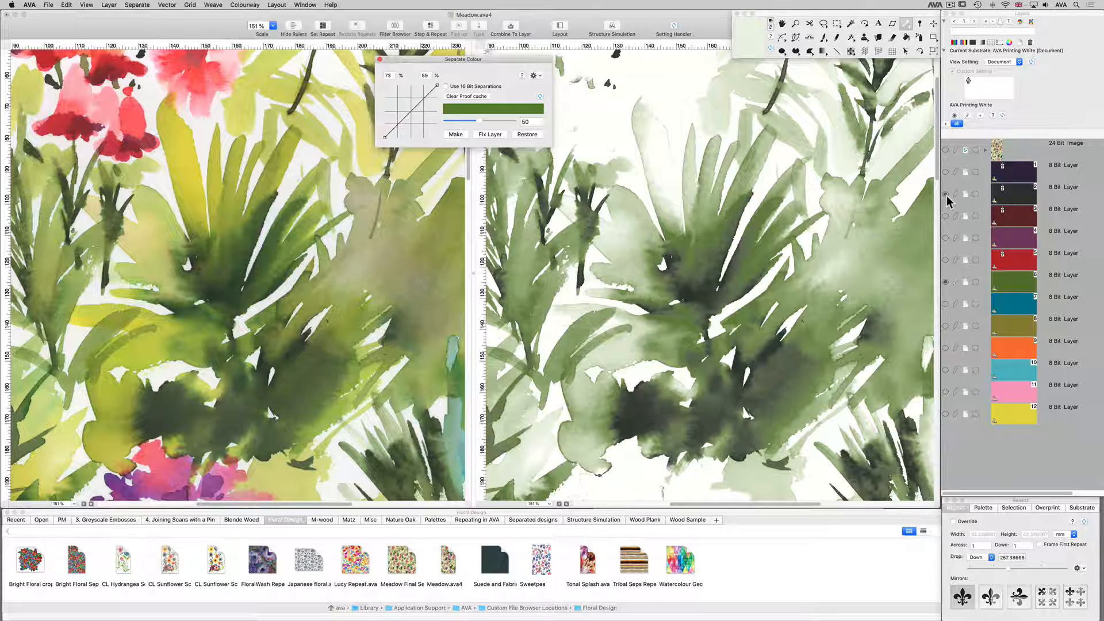
click(946, 196)
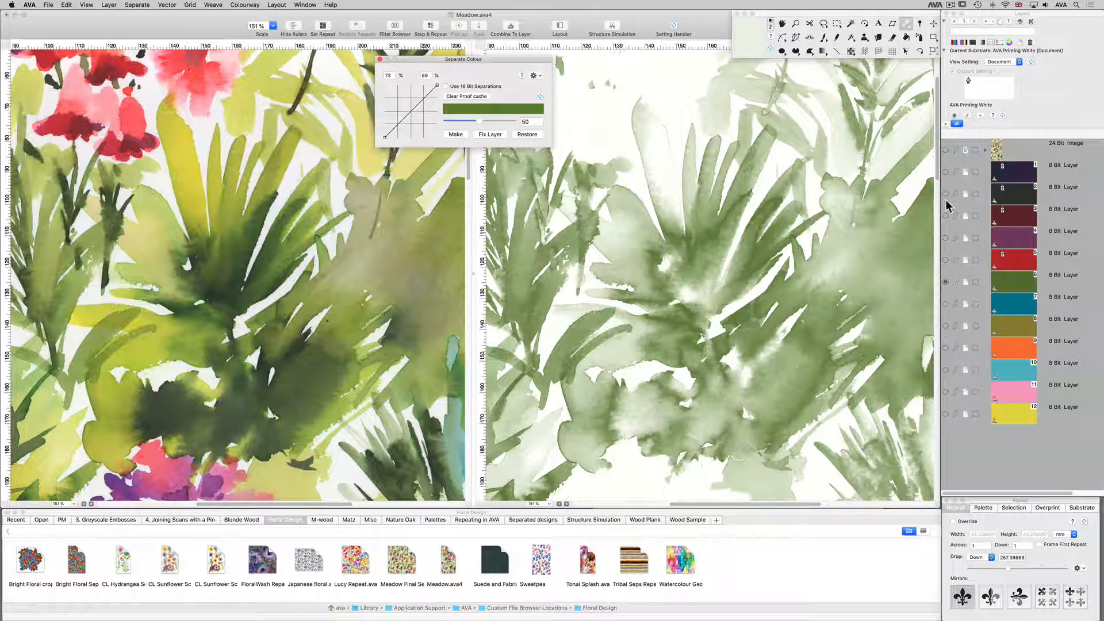
click(945, 414)
click(945, 281)
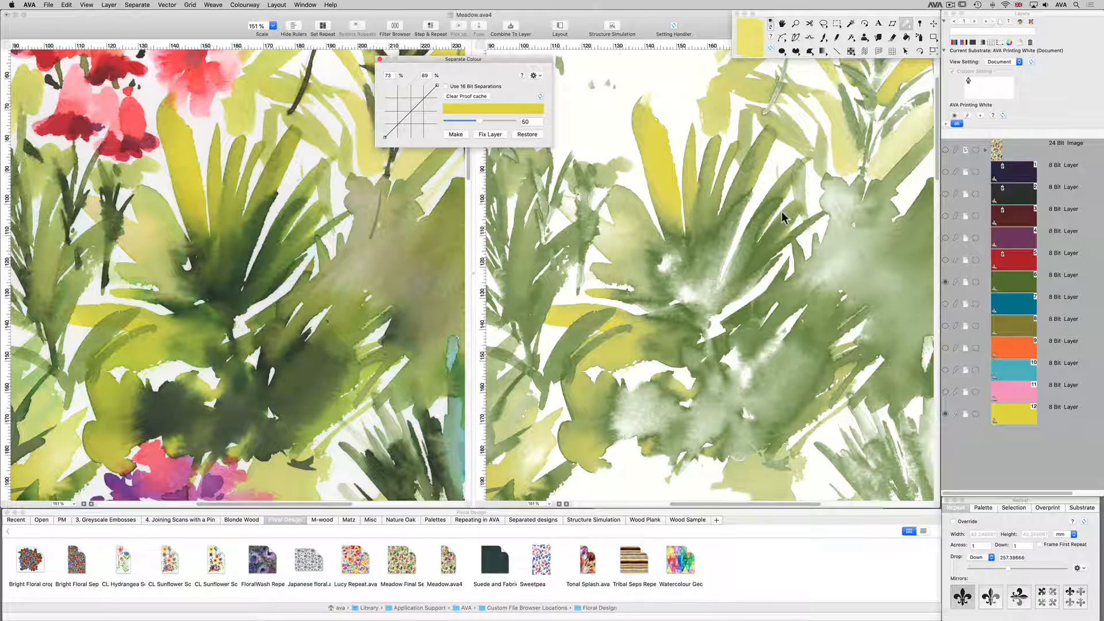
click(945, 194)
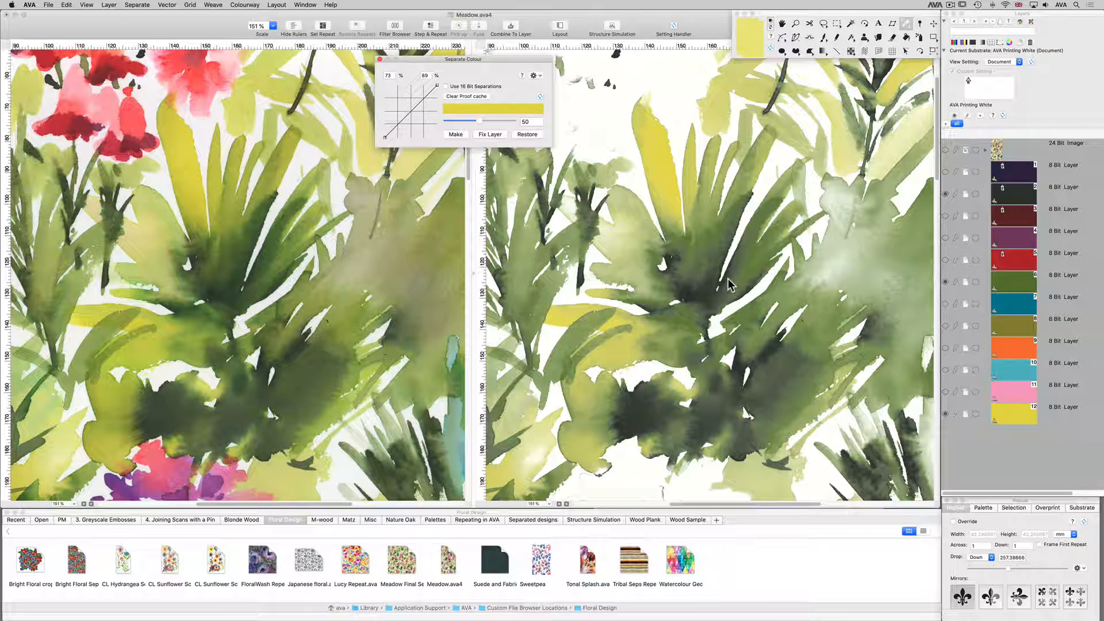
key(super+0)
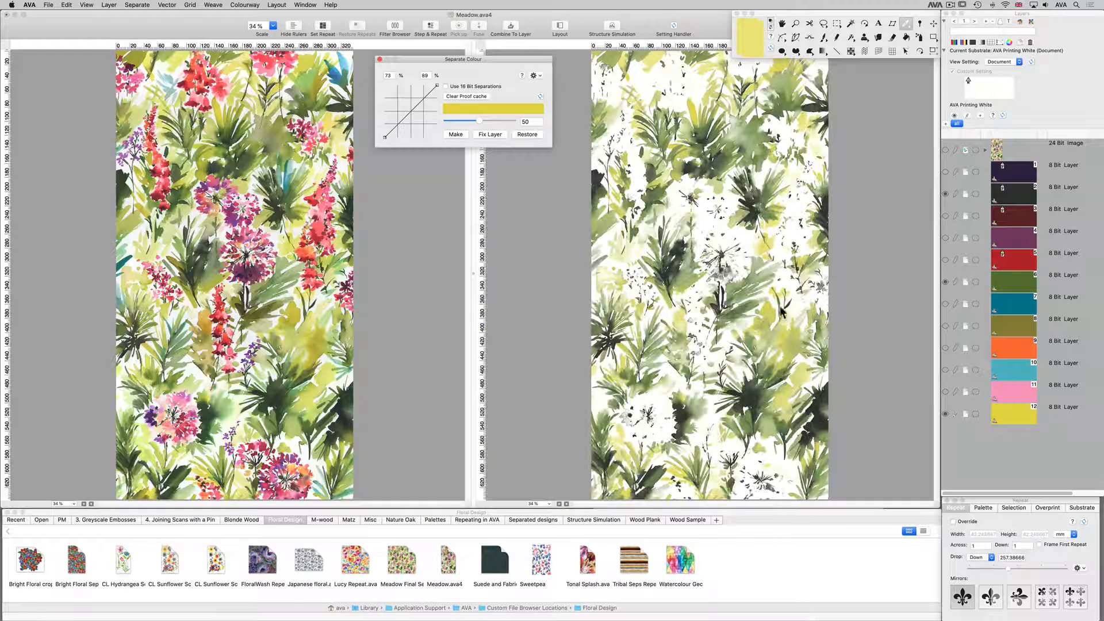
Isolate the red layer 5, examine the foxglove up close, and overlay the orange layer 9 on it.
click(945, 261)
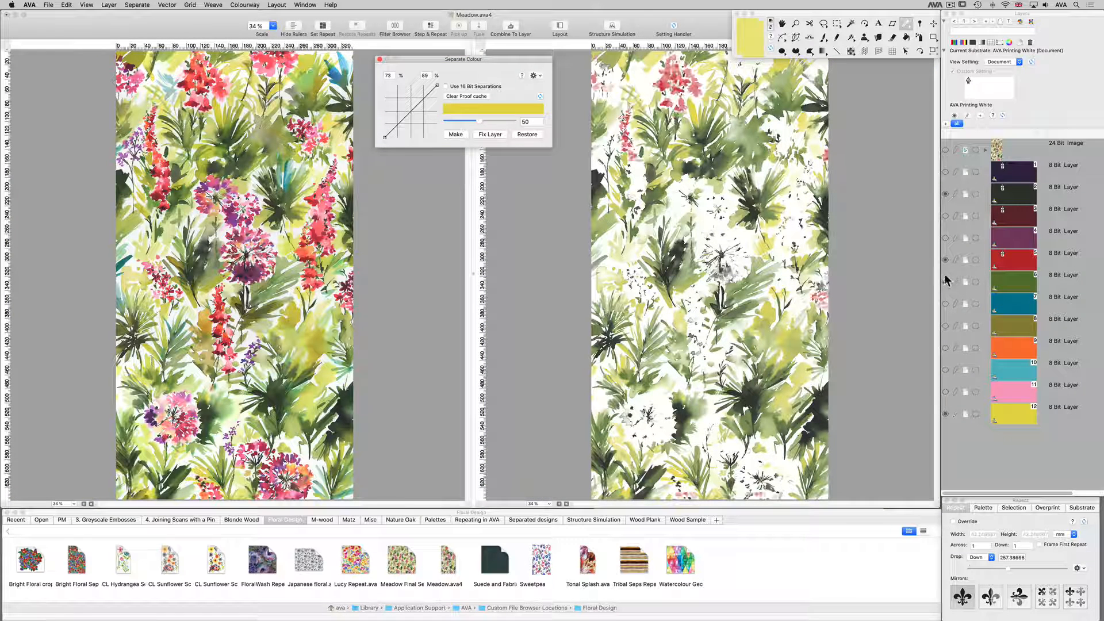
double_click(945, 261)
click(955, 260)
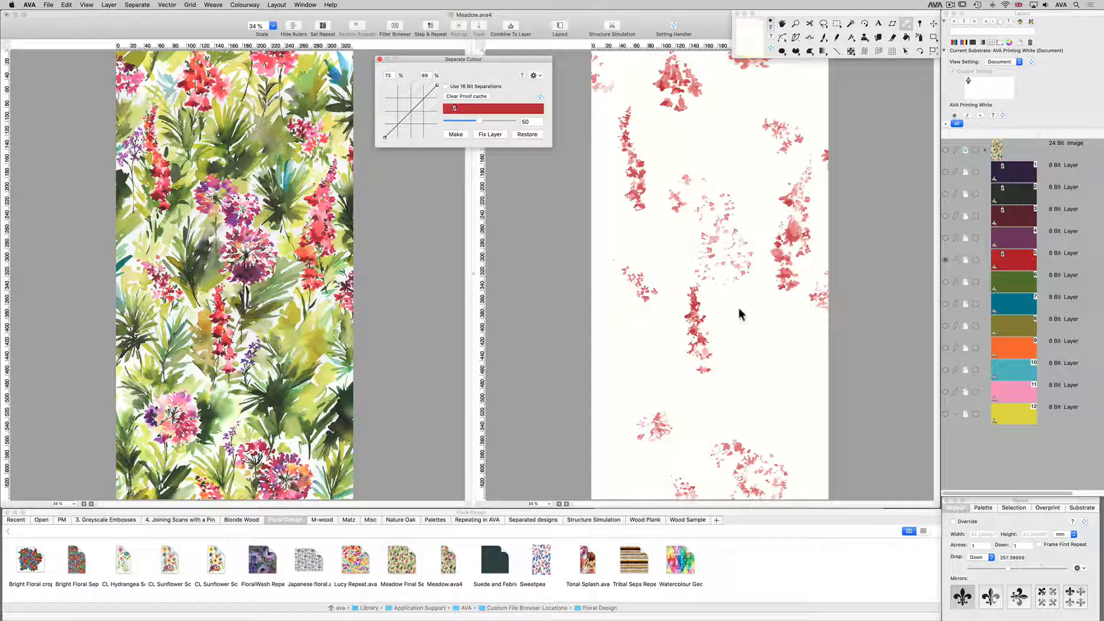
super+drag(656, 285, 757, 364)
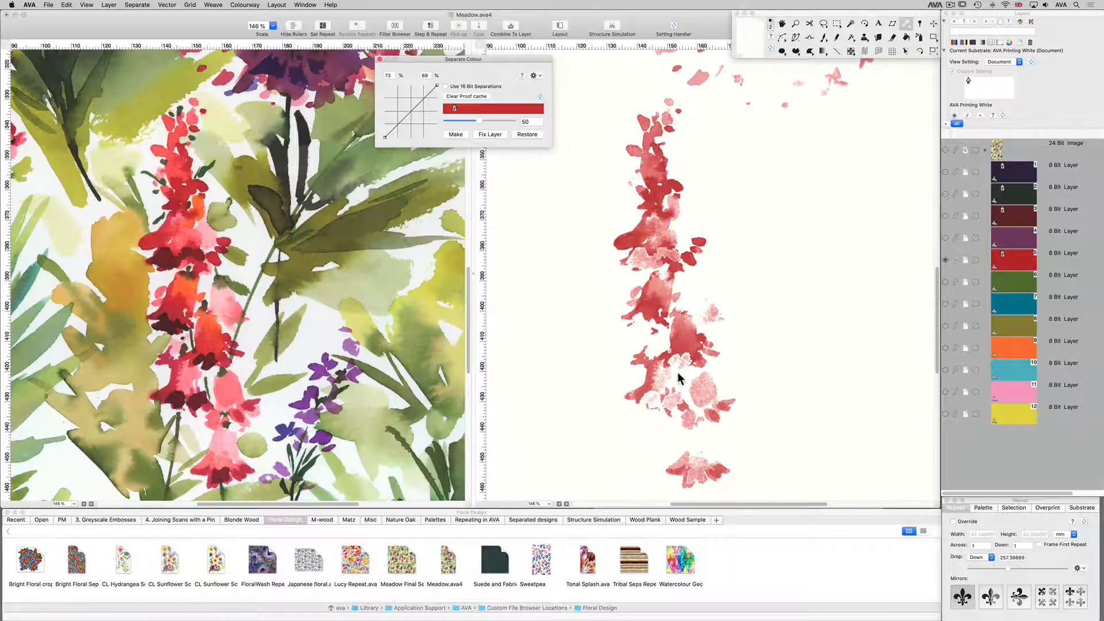
click(945, 348)
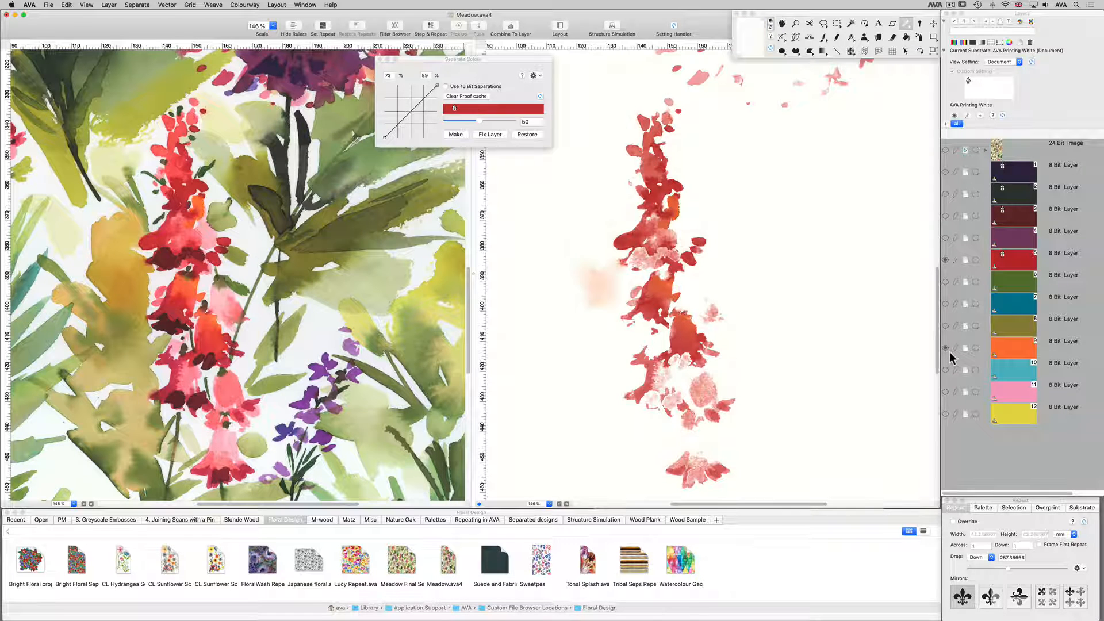
Isolate the orange layer 9 and sharply lower its separation slider value while viewing the foxglove up close.
click(953, 348)
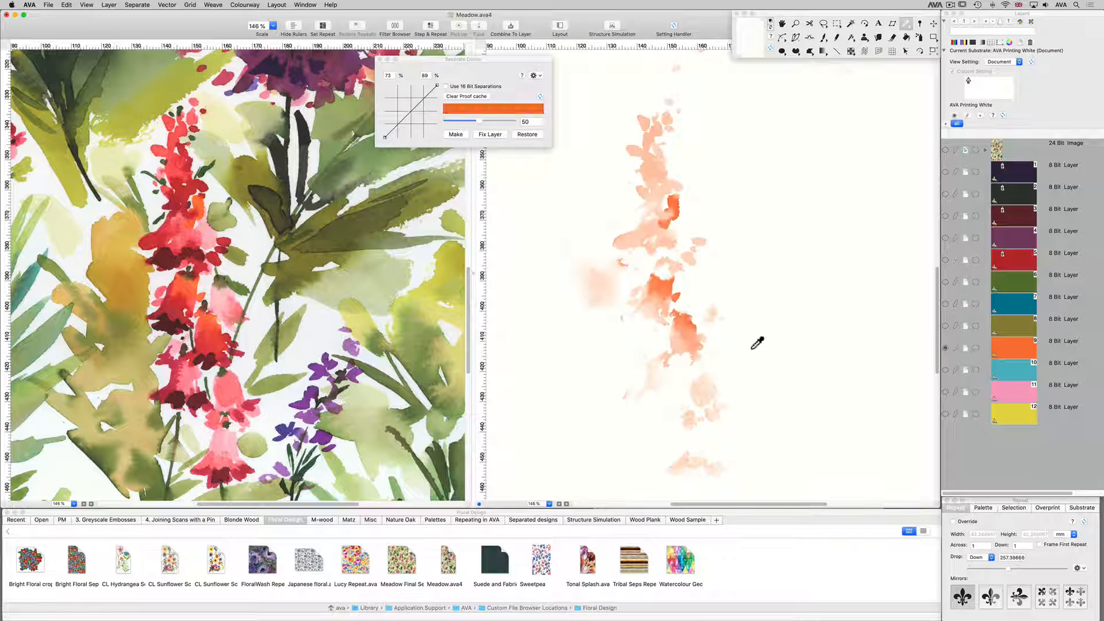
super+click(748, 344)
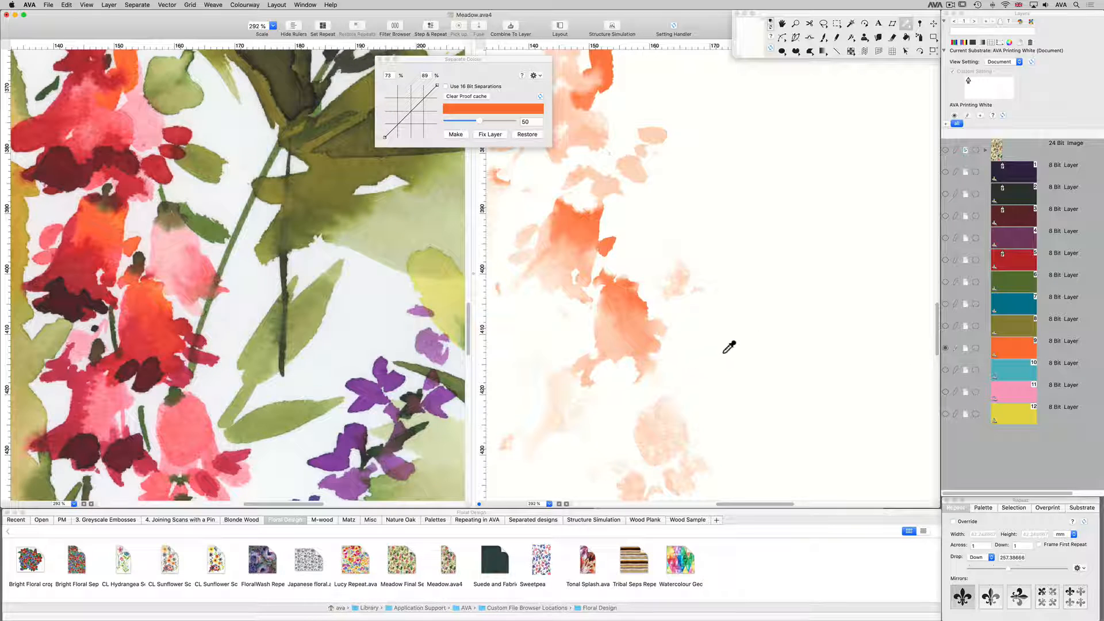
scroll(728, 343, left, 5)
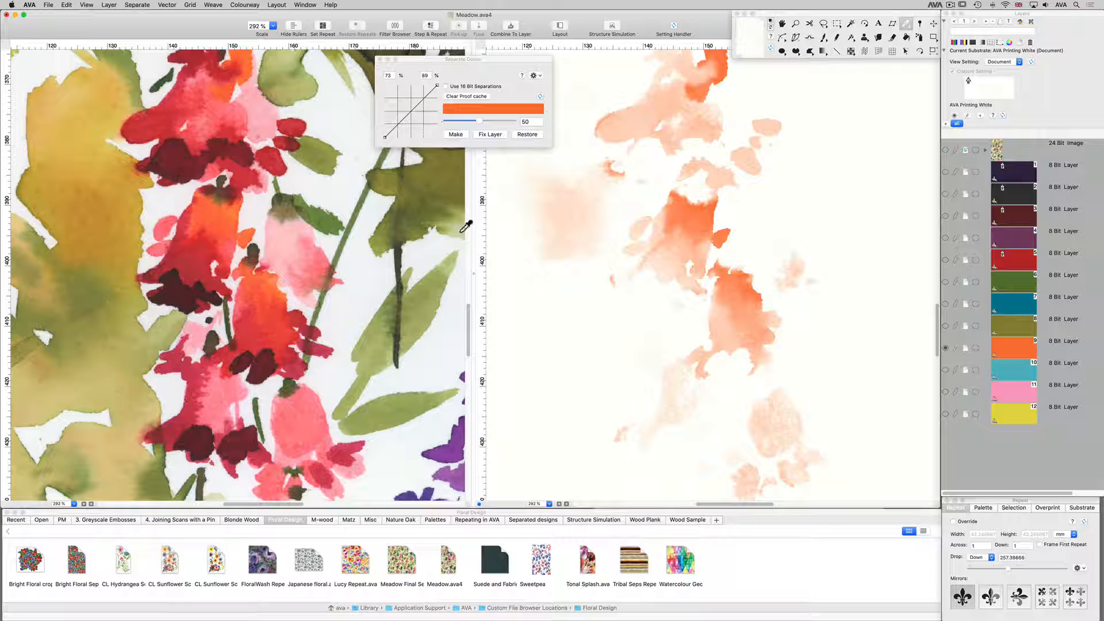
click(458, 120)
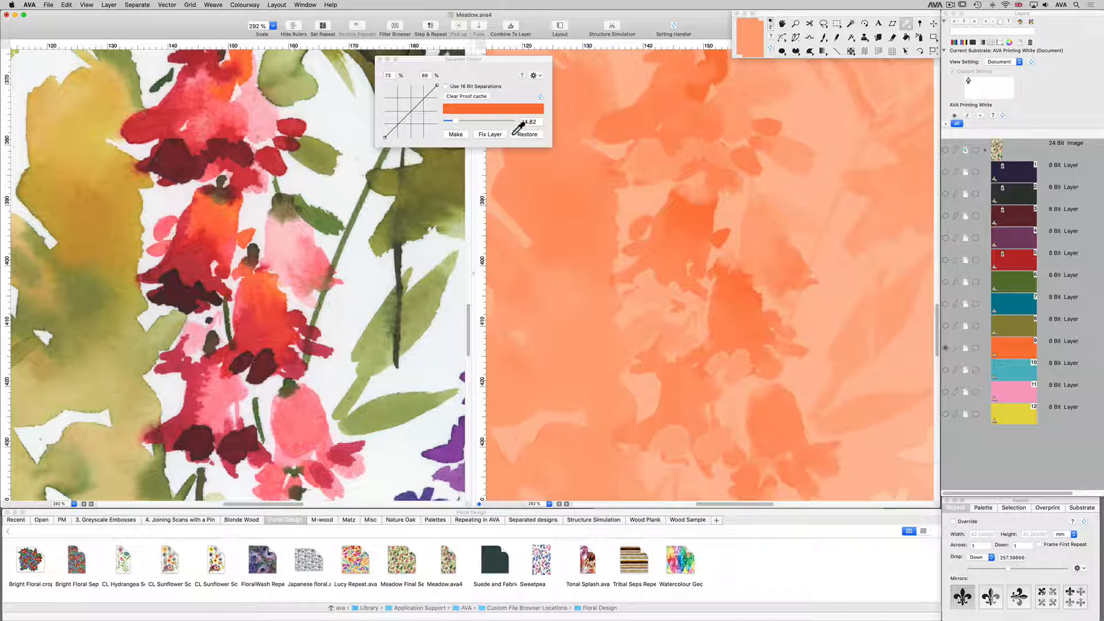
Set the orange layer 9's separation value to 40.61 and raise its curve's upper part with points near 82/91% and 64/79%.
click(502, 121)
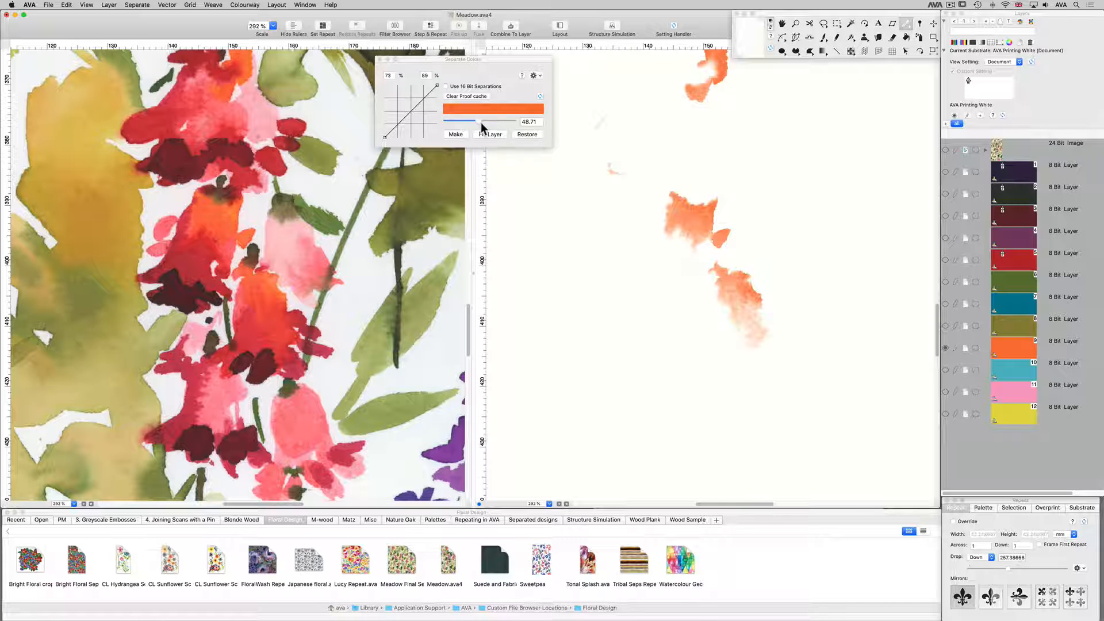
drag(481, 122, 474, 139)
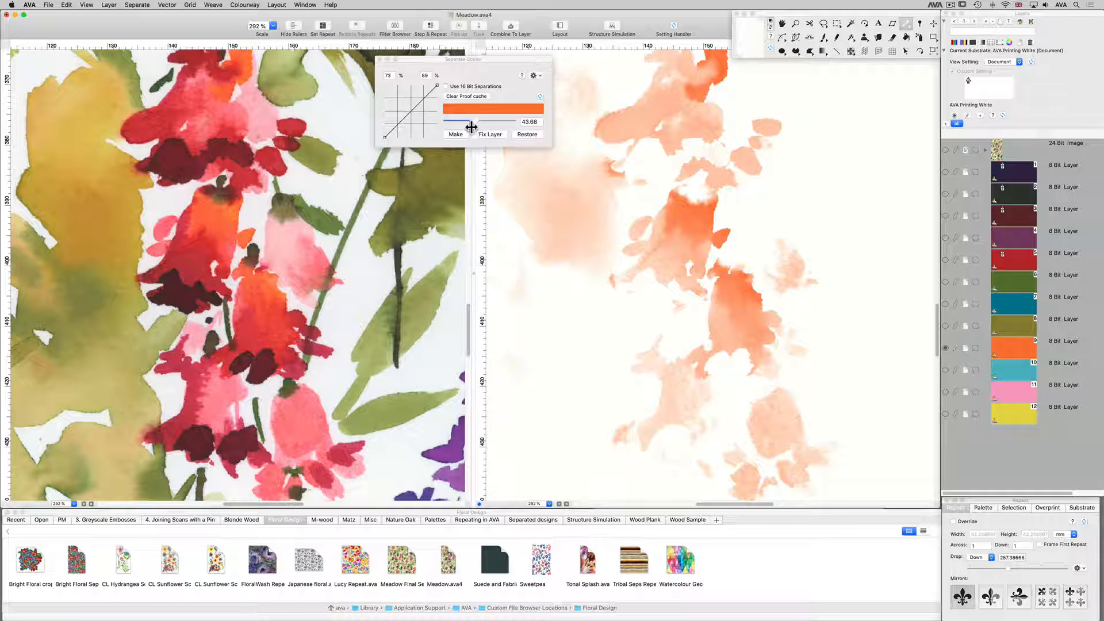
click(476, 121)
drag(467, 124, 436, 127)
click(477, 122)
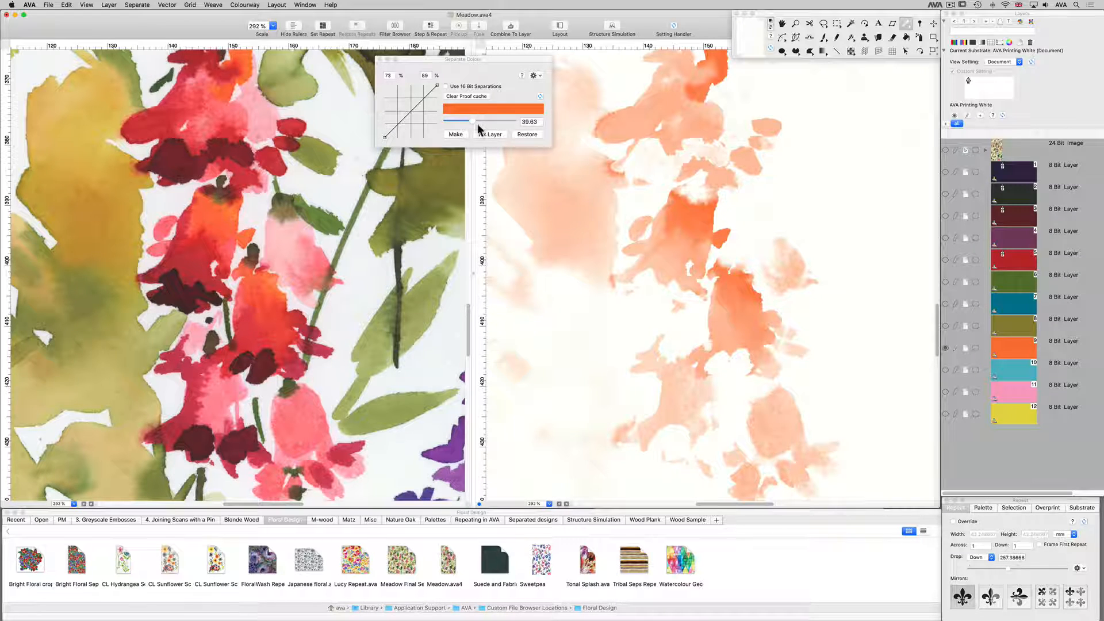
click(478, 122)
click(428, 95)
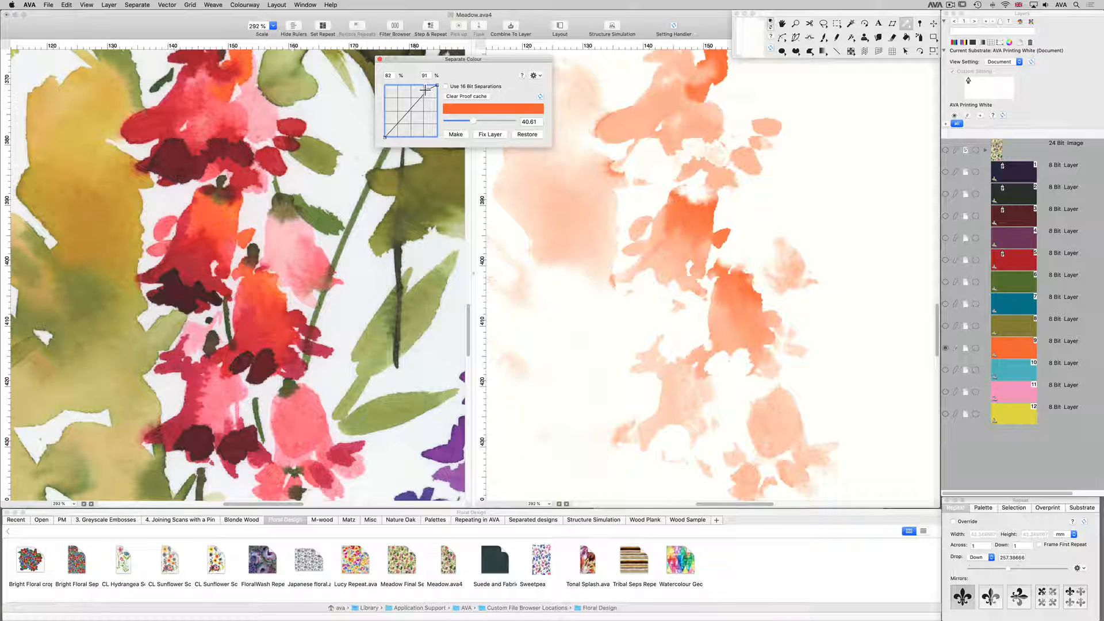
drag(424, 90, 418, 95)
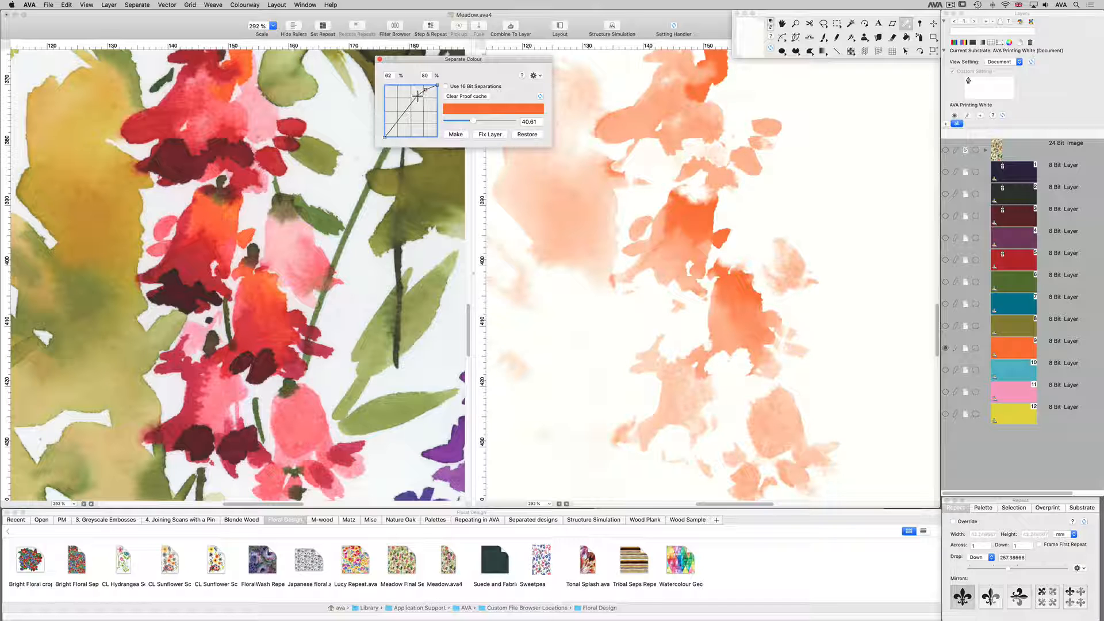
Overlay the red layer 5 on the orange layer and set its separation colour to a slightly brighter red.
click(955, 260)
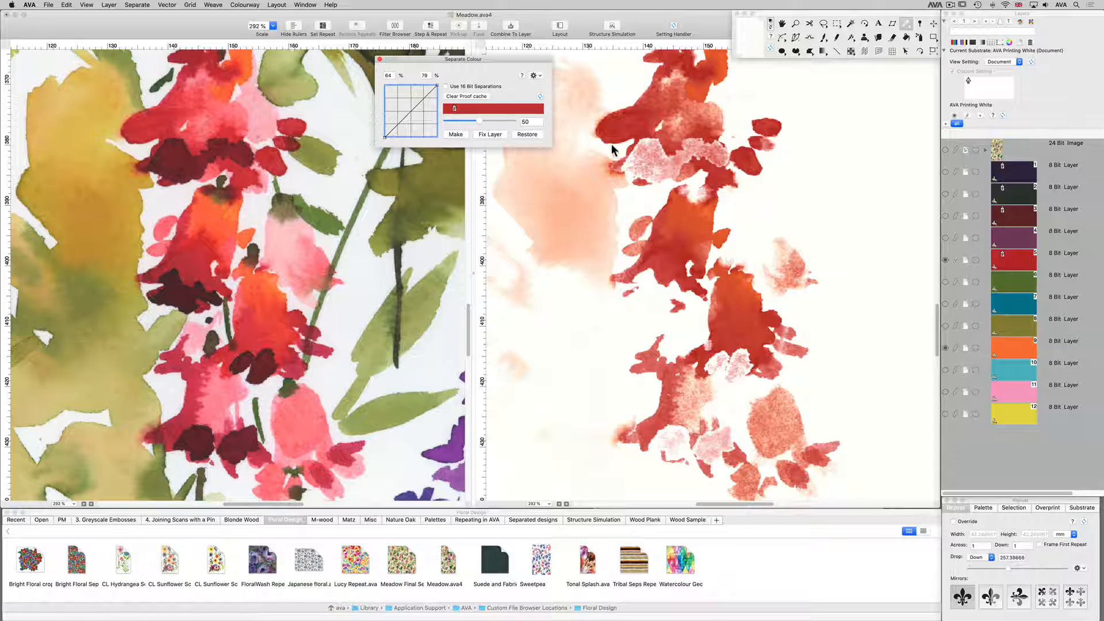
click(480, 108)
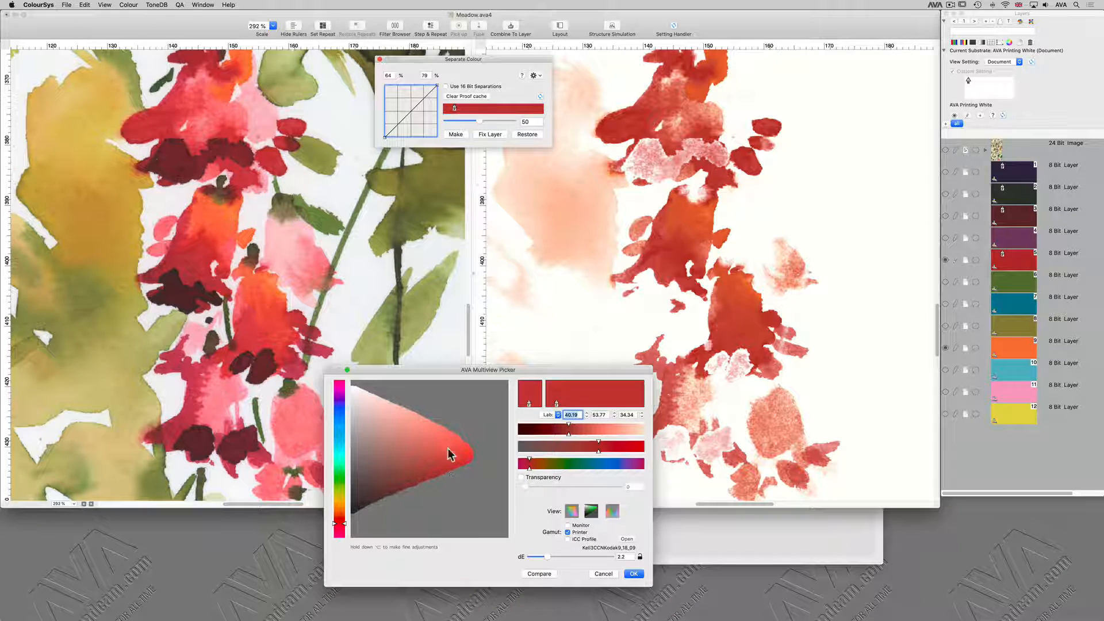
drag(453, 465, 449, 459)
key(Return)
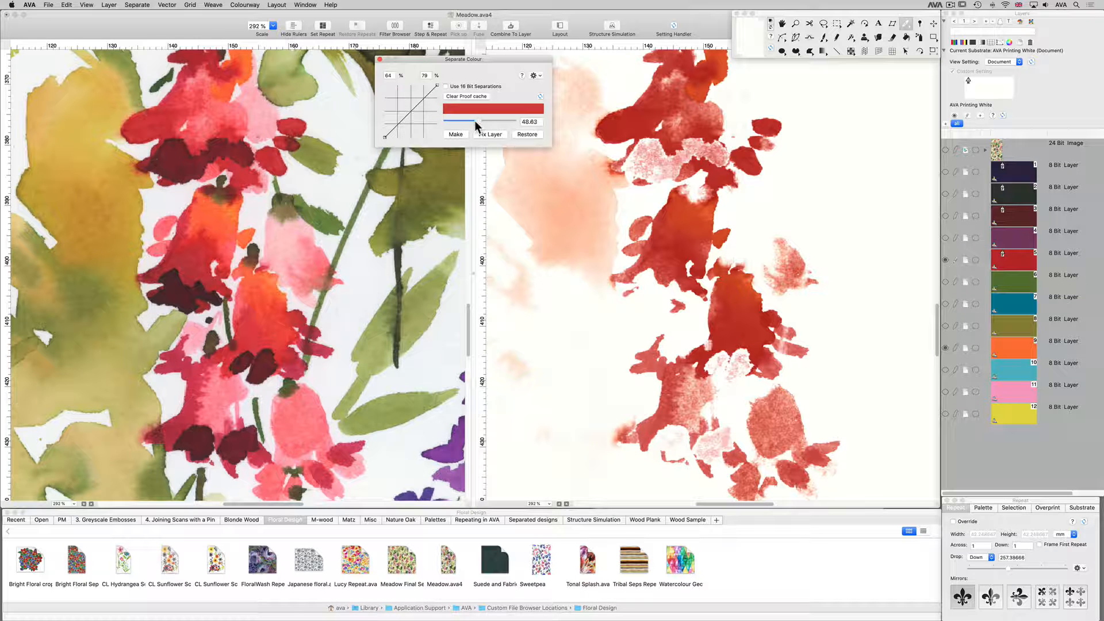
Set the red layer 5's separation value to 43.2, lift its curve to about 72% at 52%, and show all layers.
drag(474, 120, 412, 99)
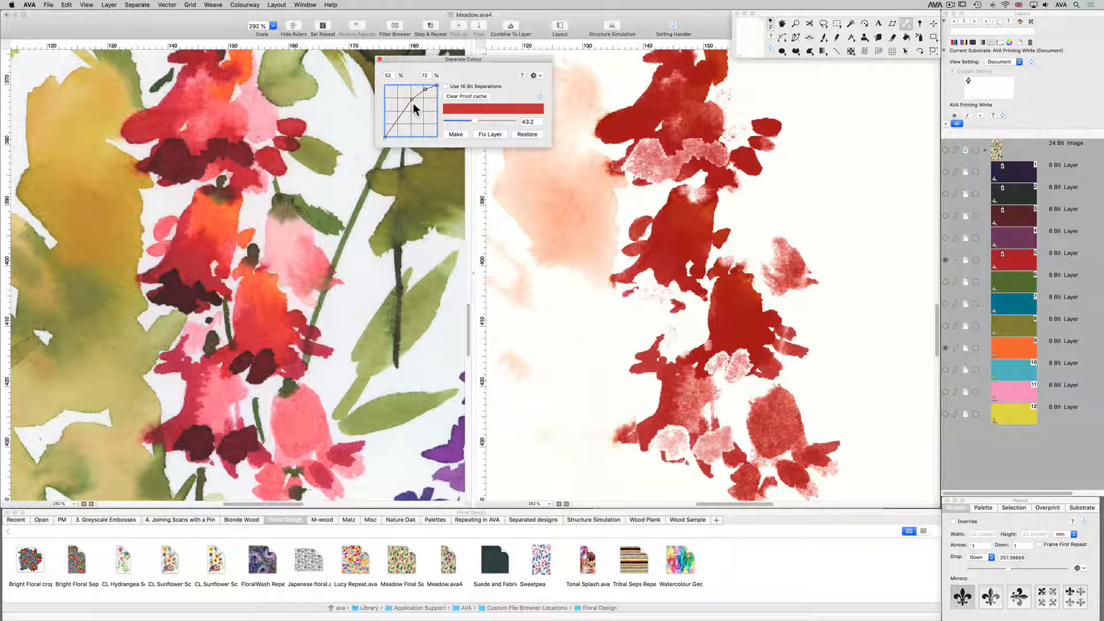
click(953, 172)
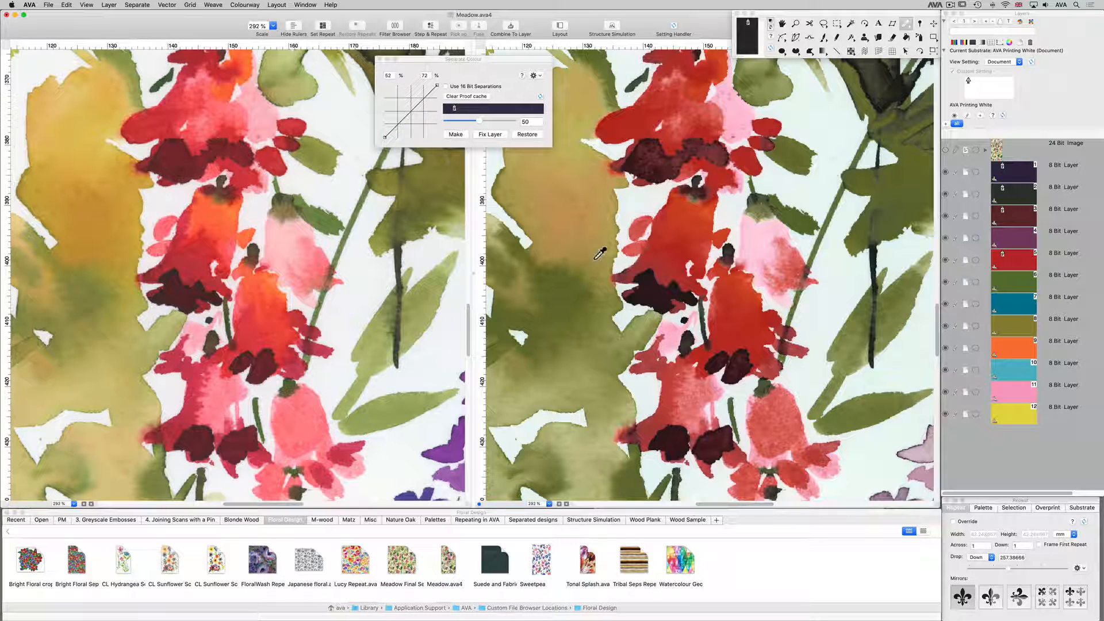
Switch to the Meadow Final Seps document, examine layers 2 to 11 one at a time, and show all eleven layers together.
click(946, 172)
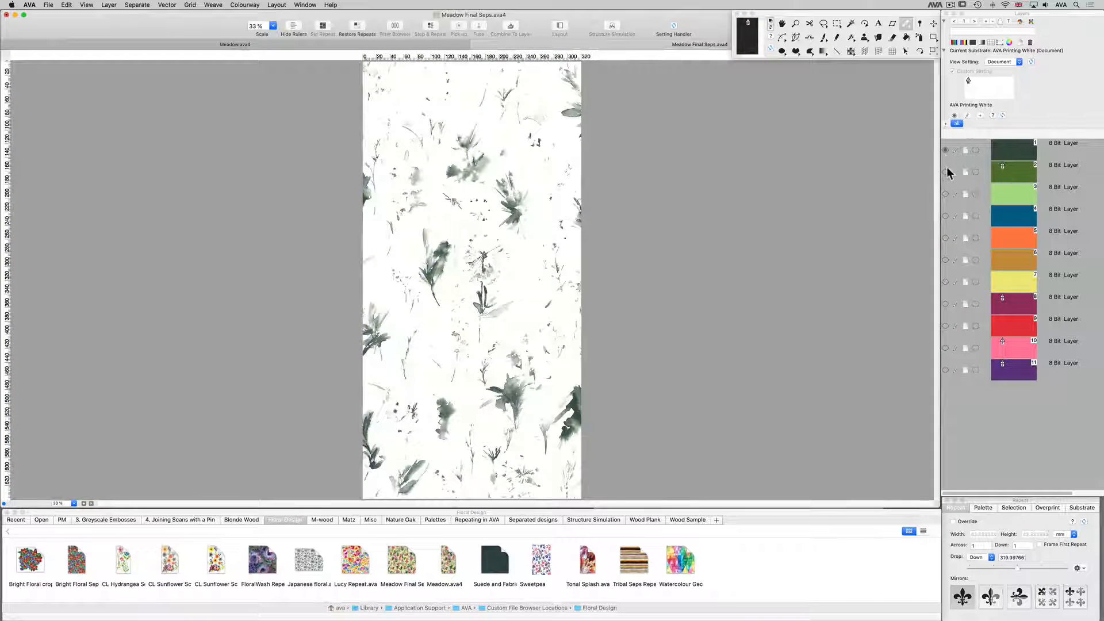
click(946, 172)
click(945, 194)
click(945, 216)
click(946, 238)
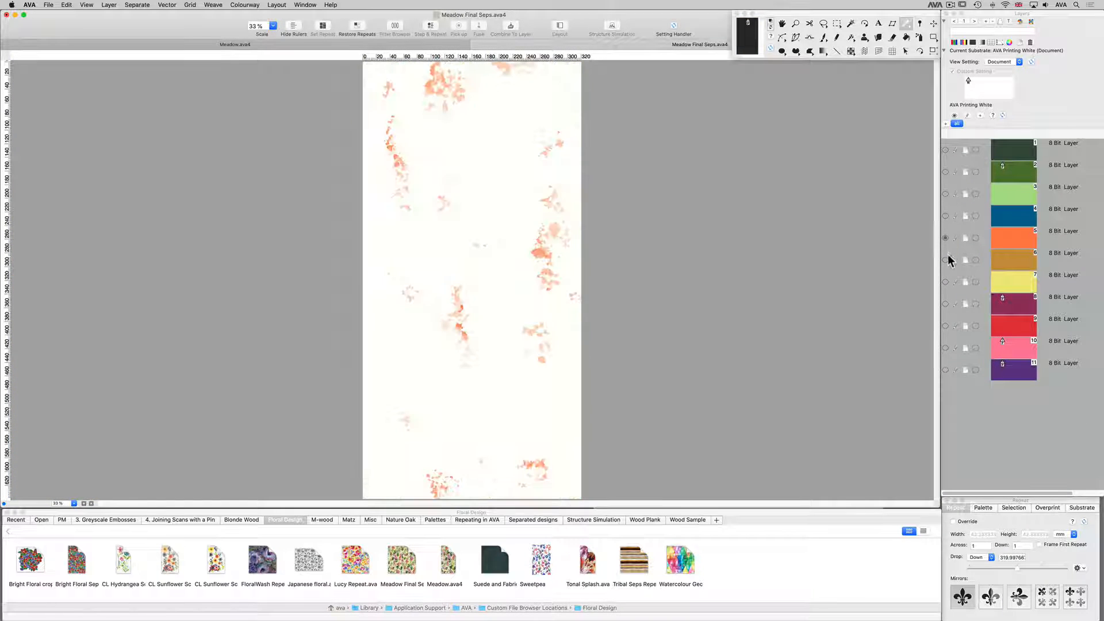
click(946, 260)
click(946, 282)
click(946, 304)
click(946, 326)
click(946, 348)
click(946, 369)
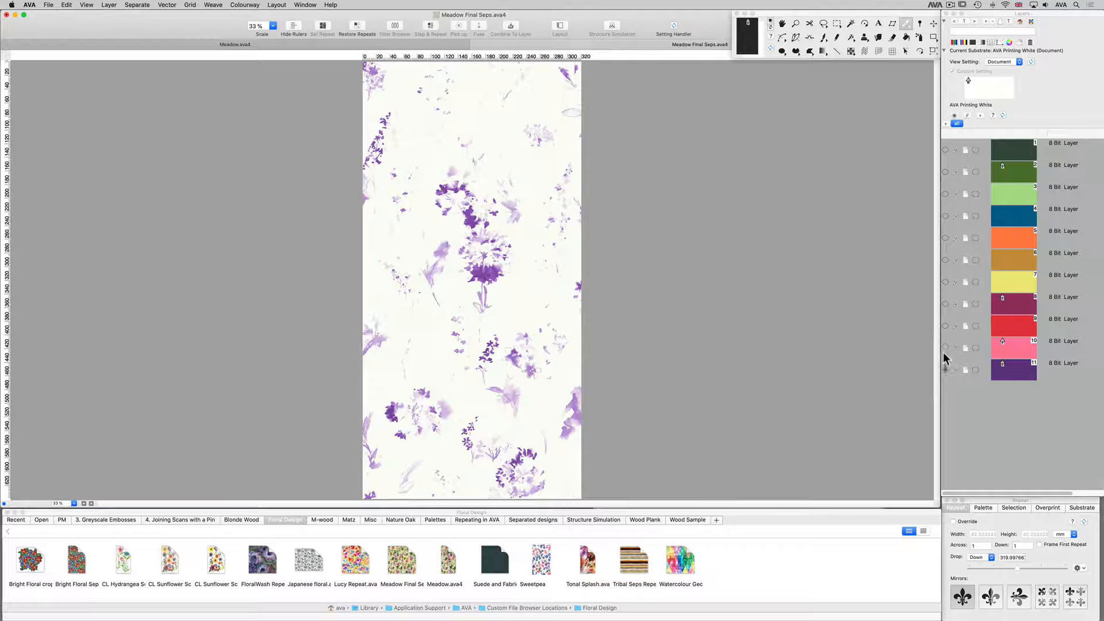
drag(943, 352, 954, 150)
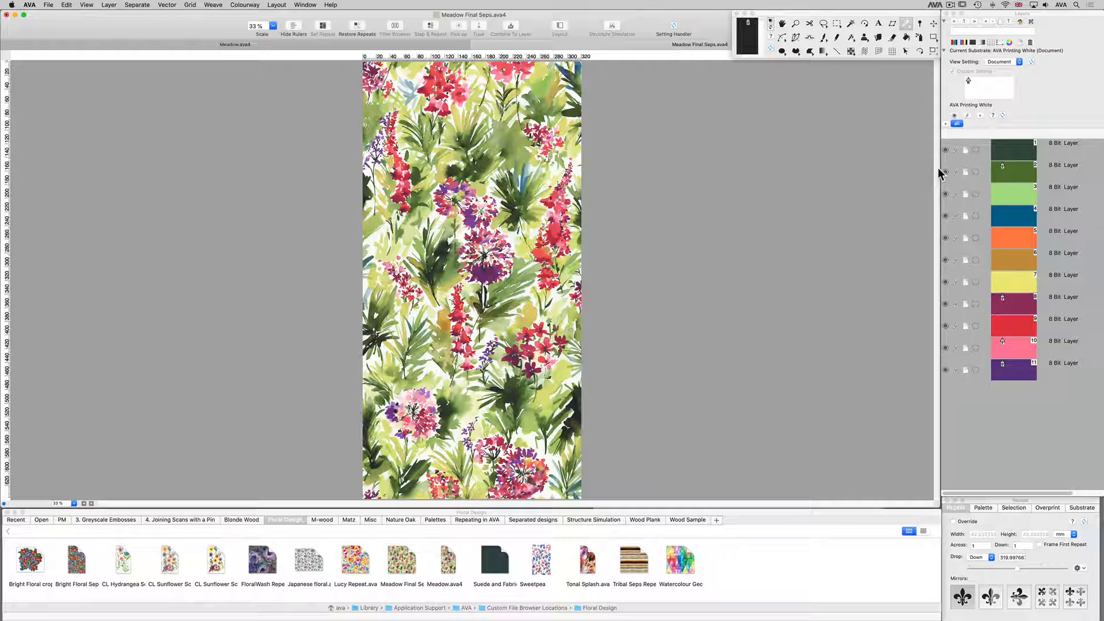